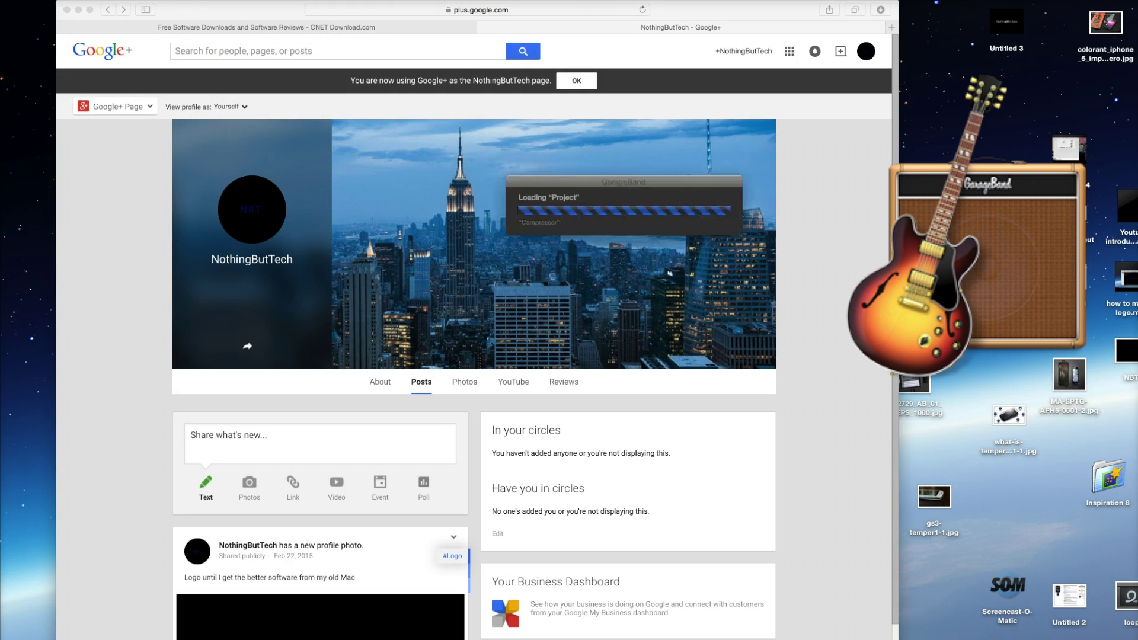
- Close the bass-loop project with File > New and pick Empty Project in the chooser
{"action": "left_click", "coordinate": [574, 289]}
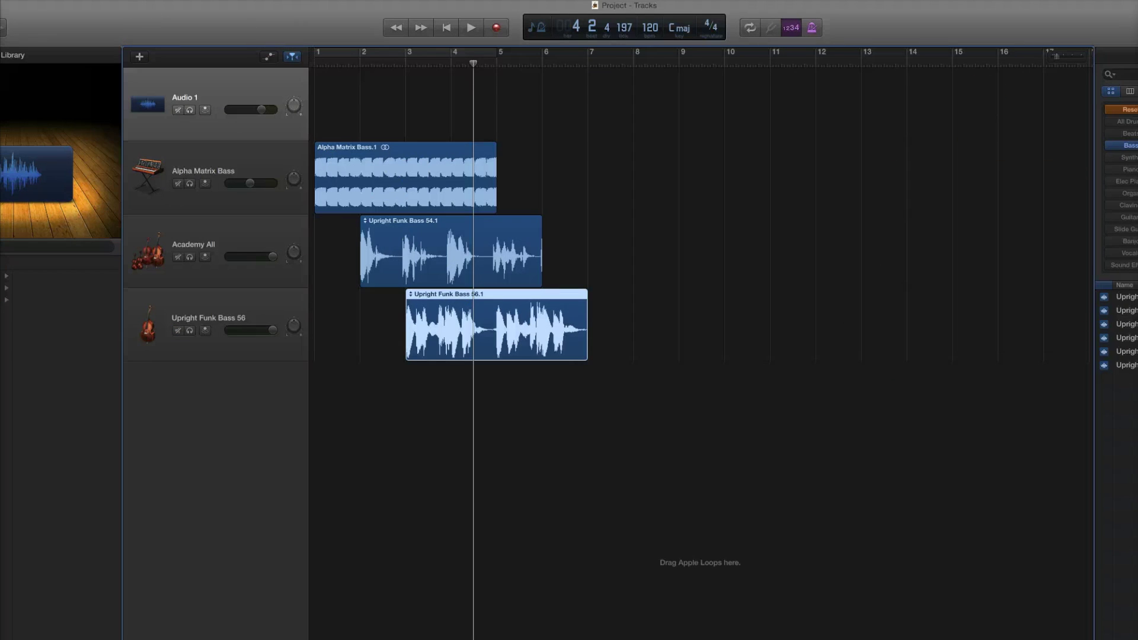
{"action": "left_click", "coordinate": [29, 21]}
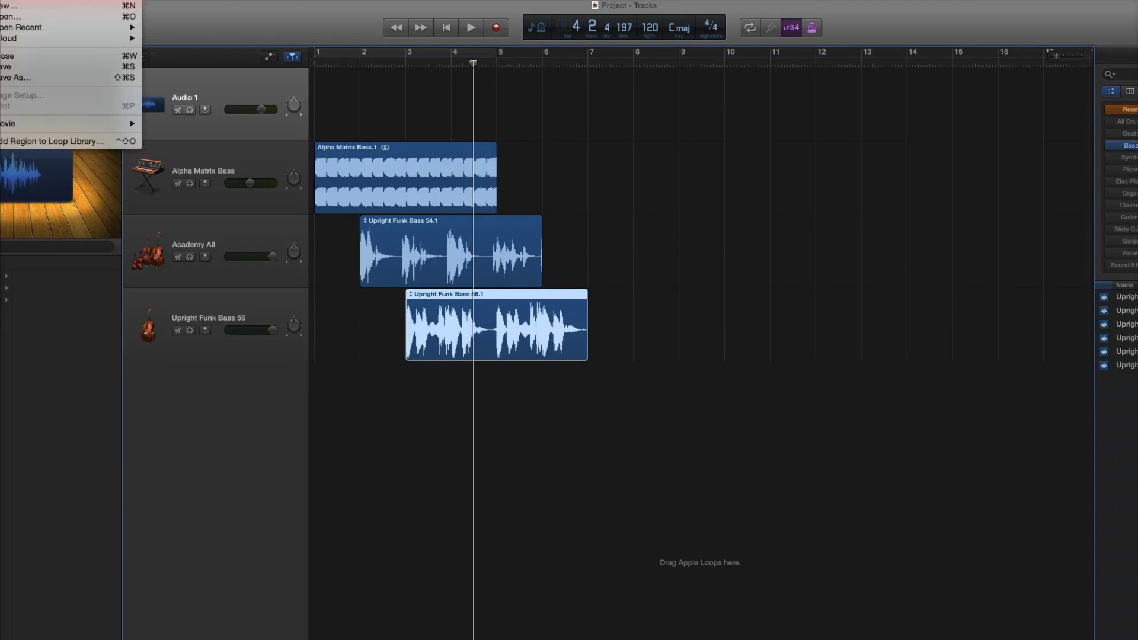
{"action": "left_click", "coordinate": [12, 5]}
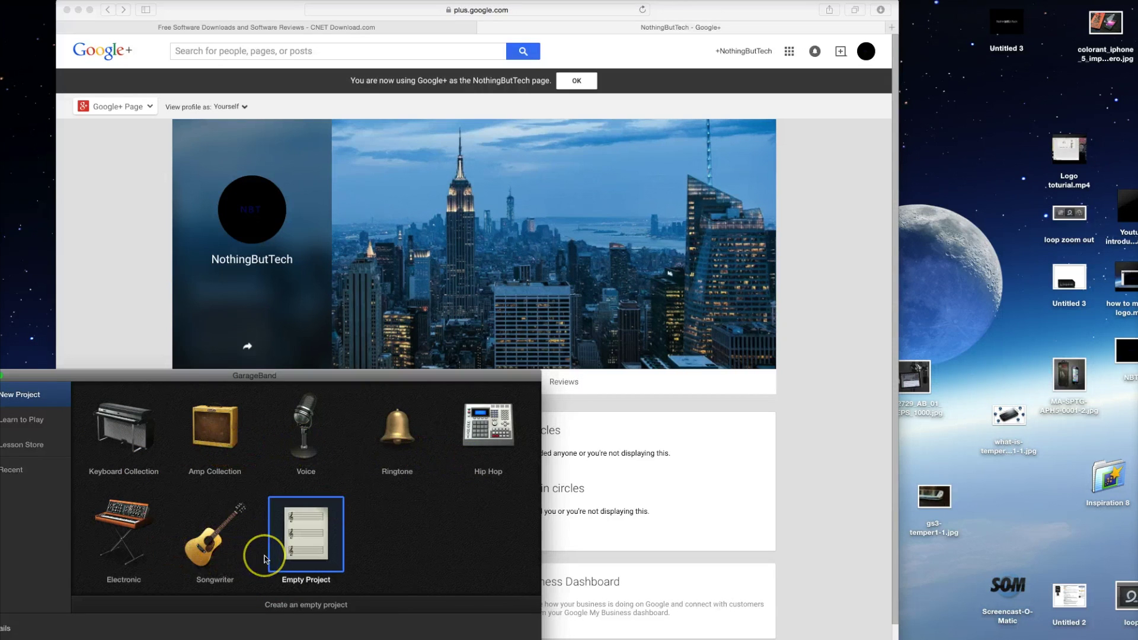
- Create an empty project whose microphone track records from Input 2
{"action": "double_click", "coordinate": [295, 560]}
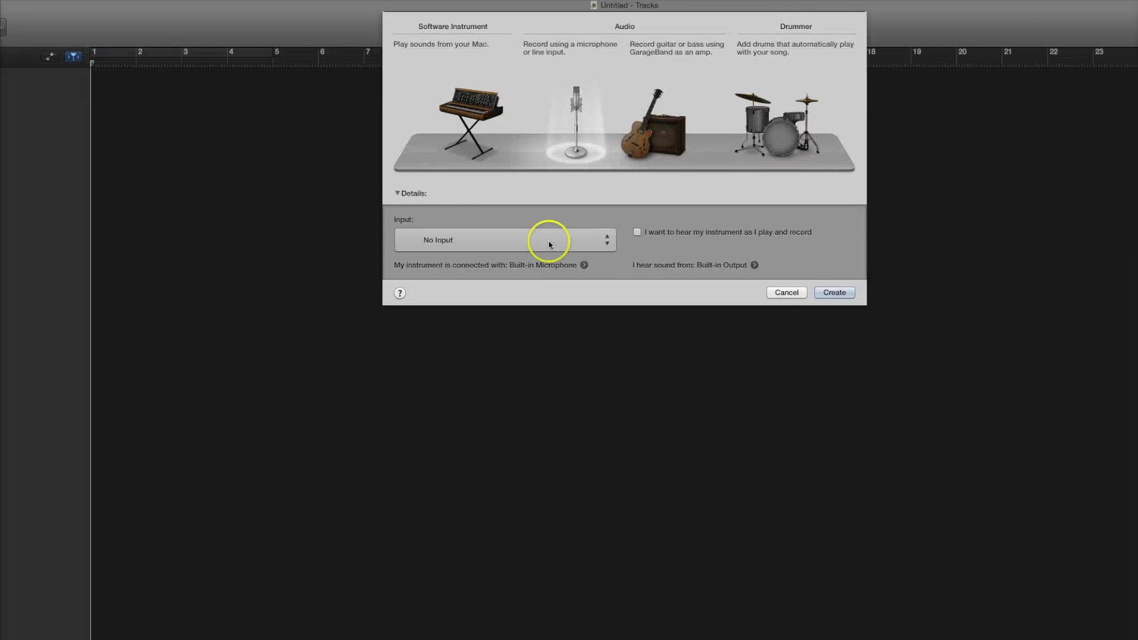
{"action": "left_click", "coordinate": [531, 246]}
{"action": "left_click", "coordinate": [504, 289]}
- Set GarageBand's output and input devices to RODE NT-USB in Preferences
{"action": "left_click", "coordinate": [583, 265]}
{"action": "left_click_drag", "start_coordinate": [51, 39], "coordinate": [256, 72]}
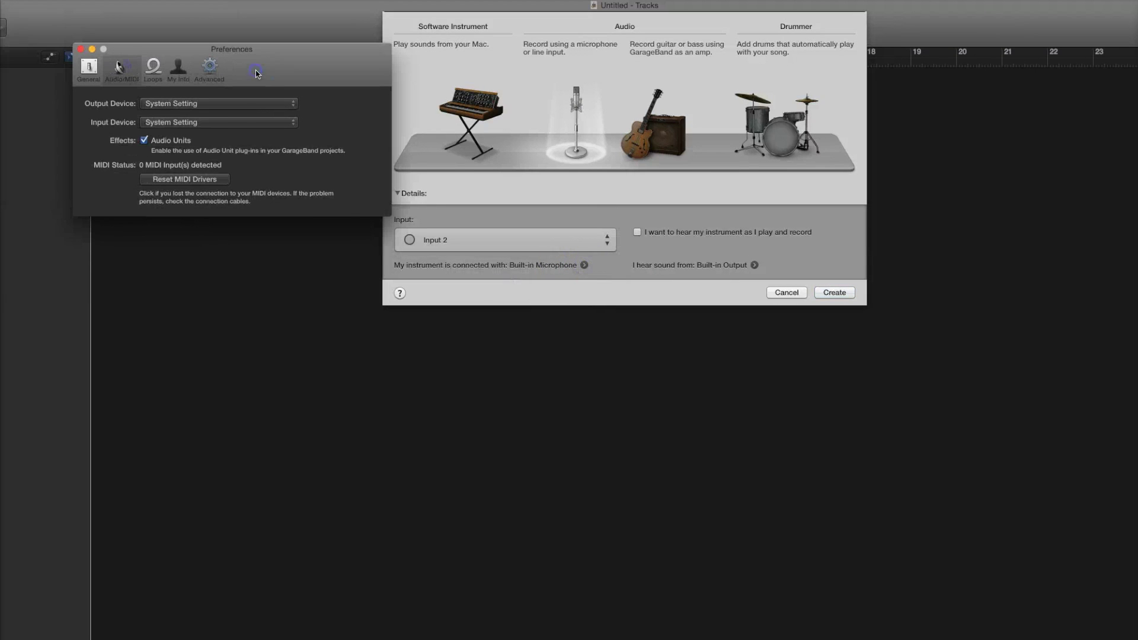
{"action": "left_click", "coordinate": [237, 106]}
{"action": "left_click", "coordinate": [227, 113]}
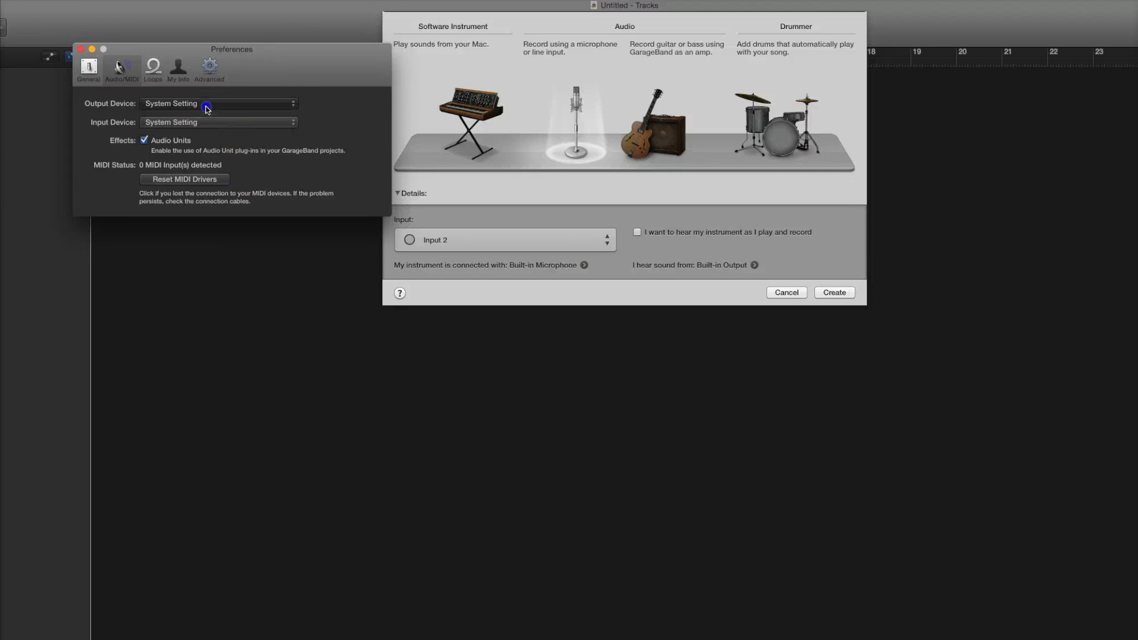
{"action": "left_click", "coordinate": [178, 103]}
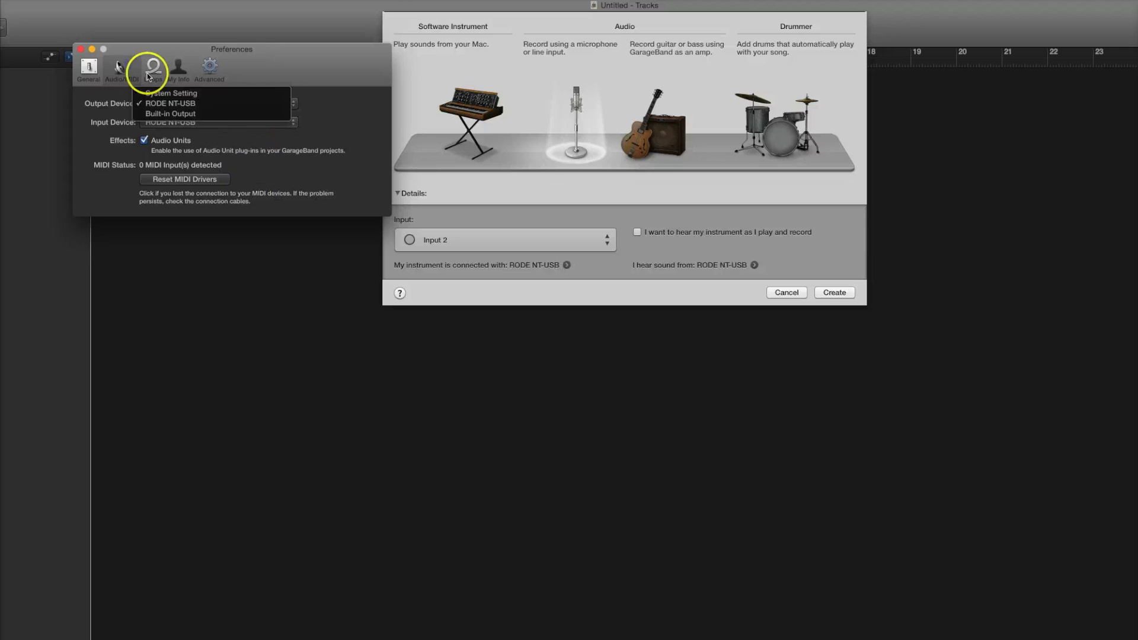
{"action": "left_click", "coordinate": [186, 76]}
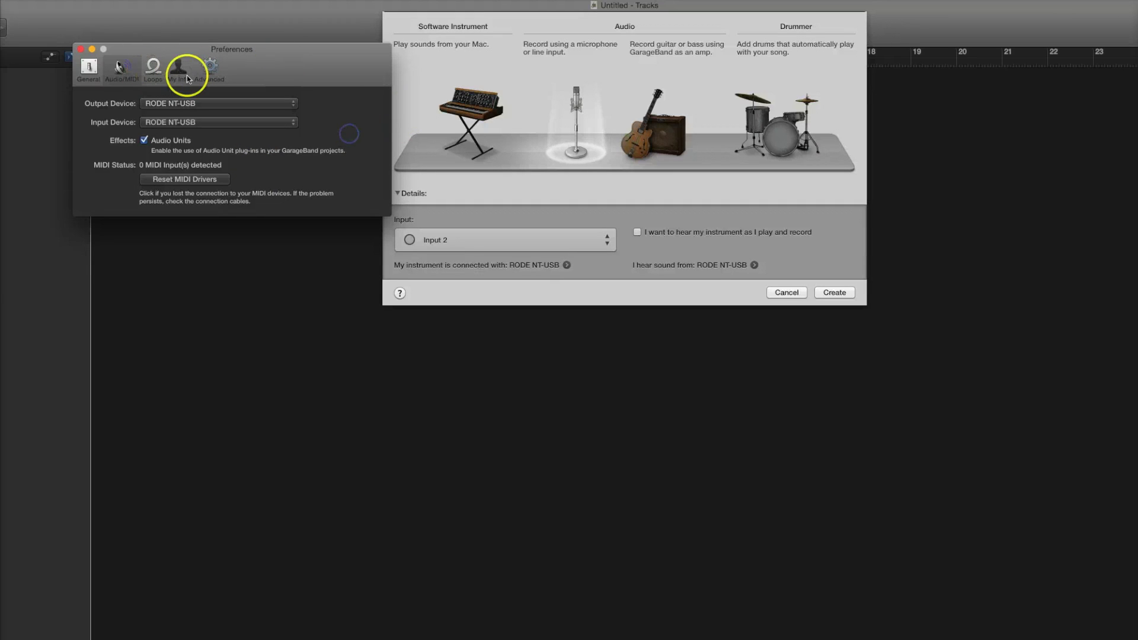
- Close Preferences and create a microphone audio track, Audio 1, using Input 2
{"action": "left_click", "coordinate": [81, 52]}
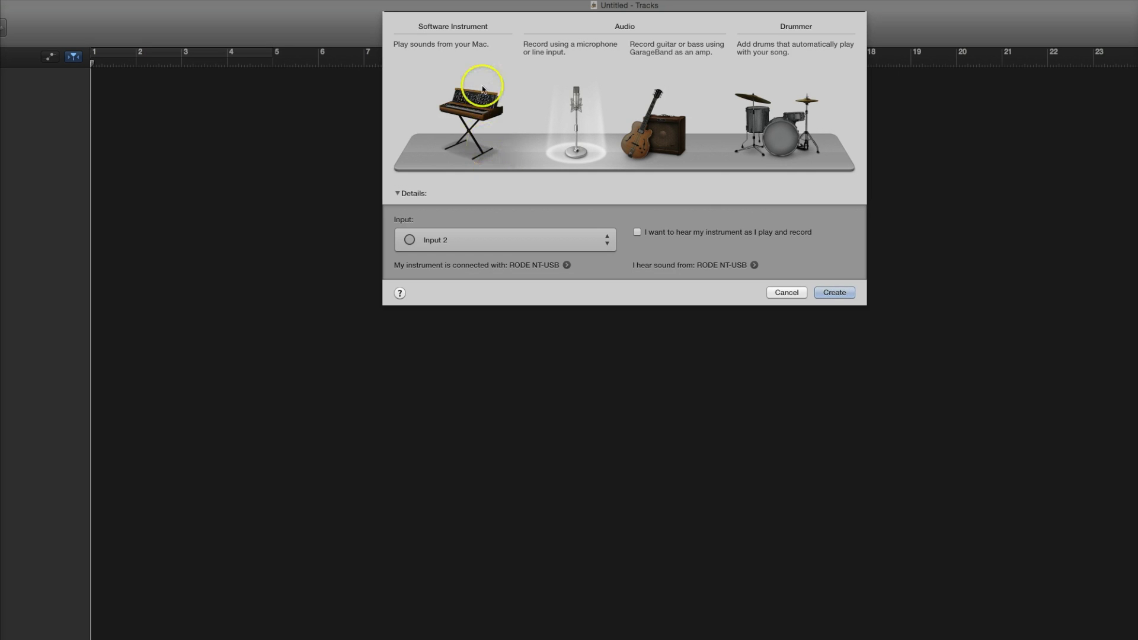
{"action": "left_click", "coordinate": [494, 121]}
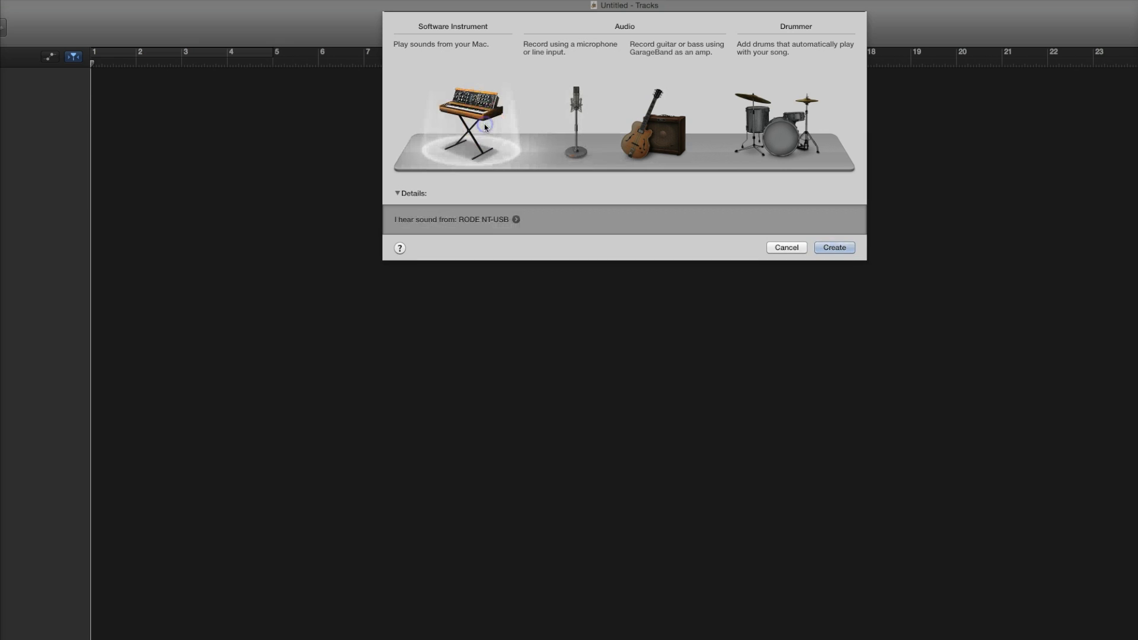
{"action": "left_click", "coordinate": [578, 117]}
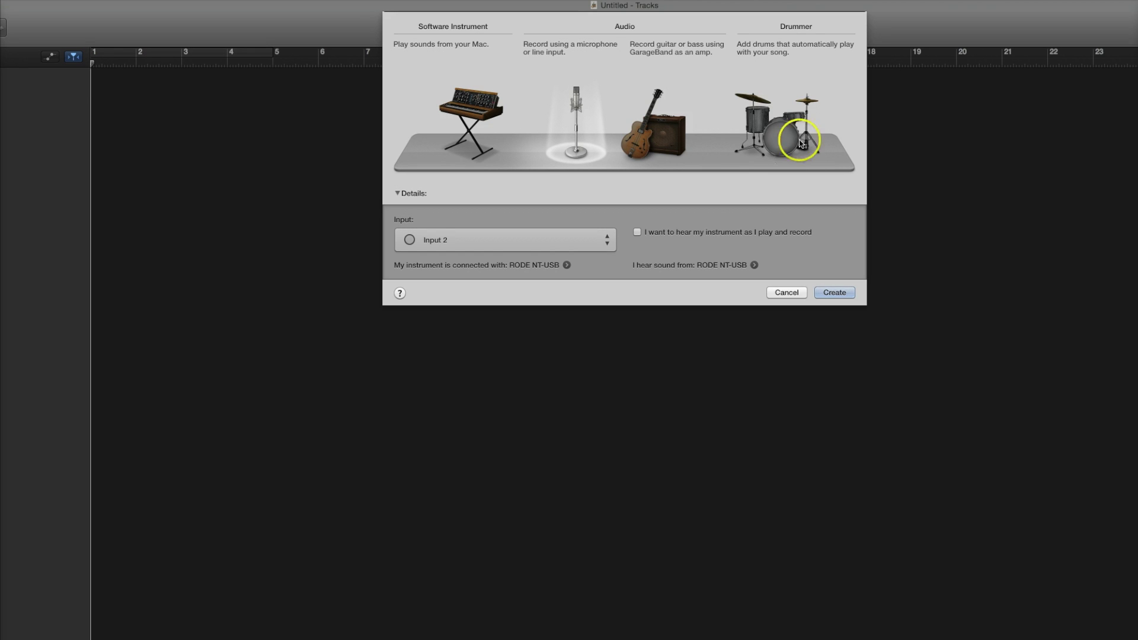
{"action": "left_click", "coordinate": [835, 292]}
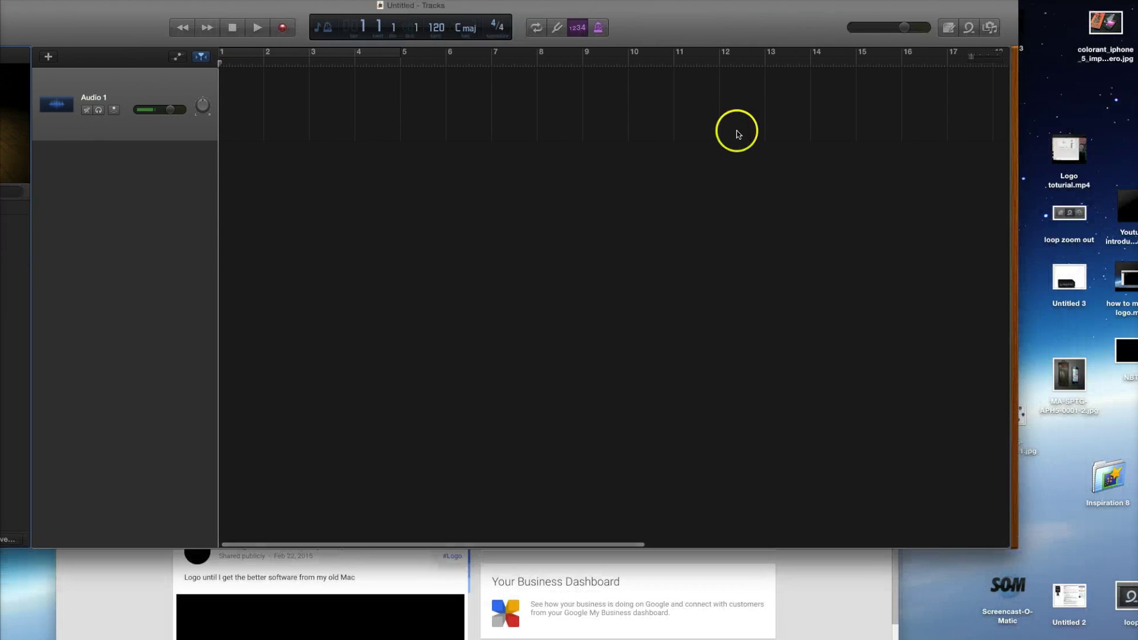
- Resize the GarageBand window beside the library and start recording a take onto Audio 1
{"action": "left_click_drag", "start_coordinate": [671, 29], "coordinate": [801, 72]}
{"action": "left_click_drag", "start_coordinate": [1116, 576], "coordinate": [1070, 556]}
{"action": "left_click_drag", "start_coordinate": [806, 67], "coordinate": [872, 84]}
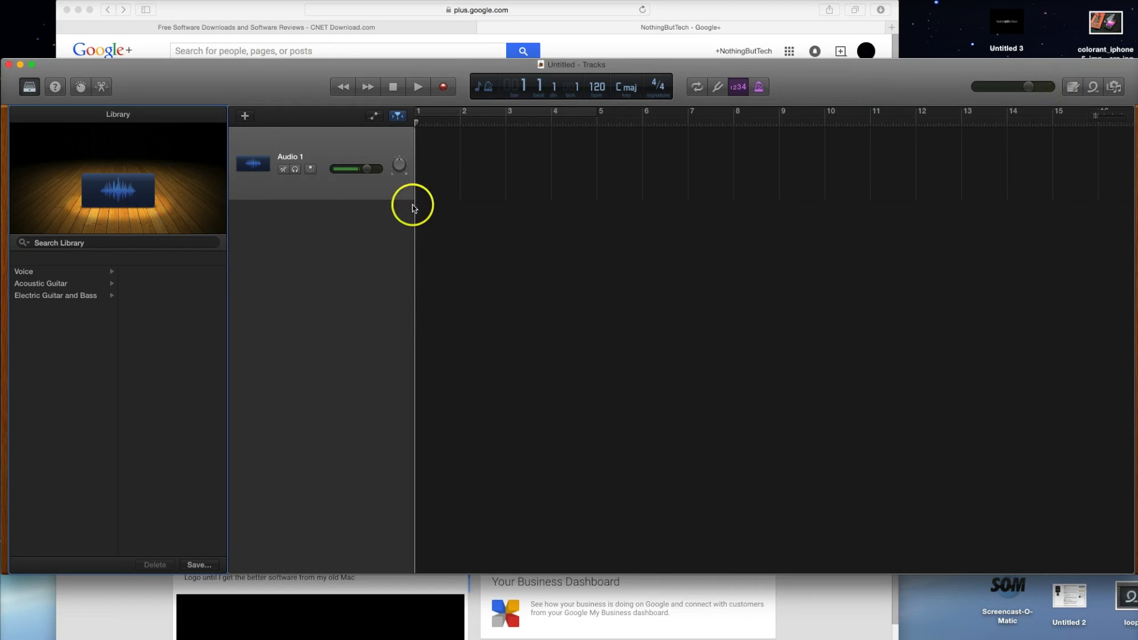
{"action": "left_click", "coordinate": [453, 92]}
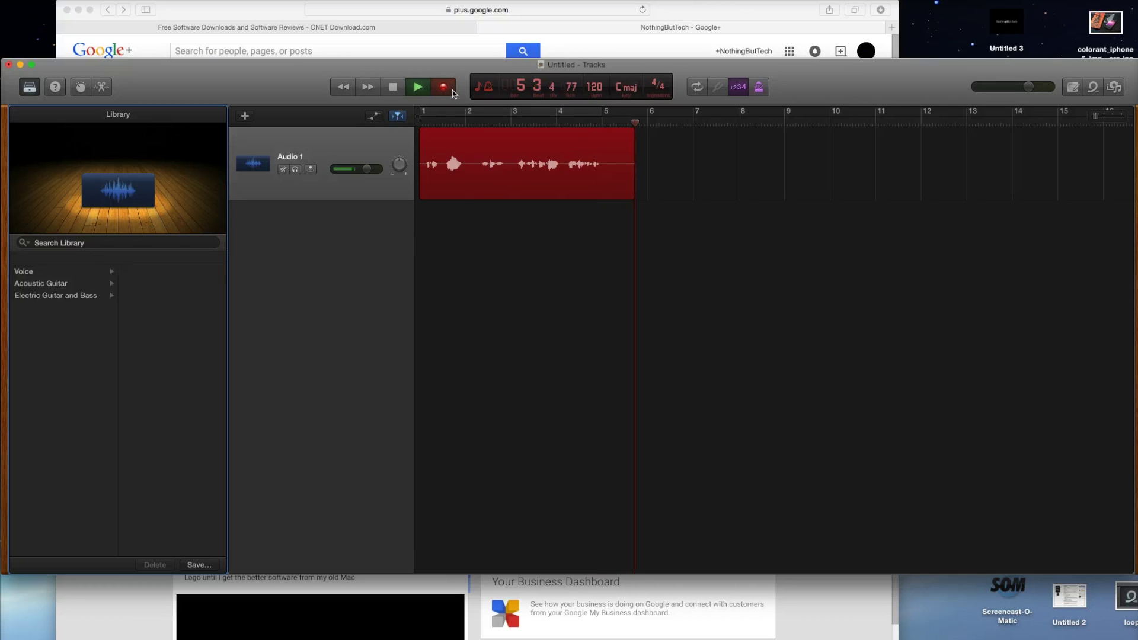
- Stop the recording and return the playhead to the beginning
{"action": "left_click", "coordinate": [453, 90]}
{"action": "left_click", "coordinate": [437, 89]}
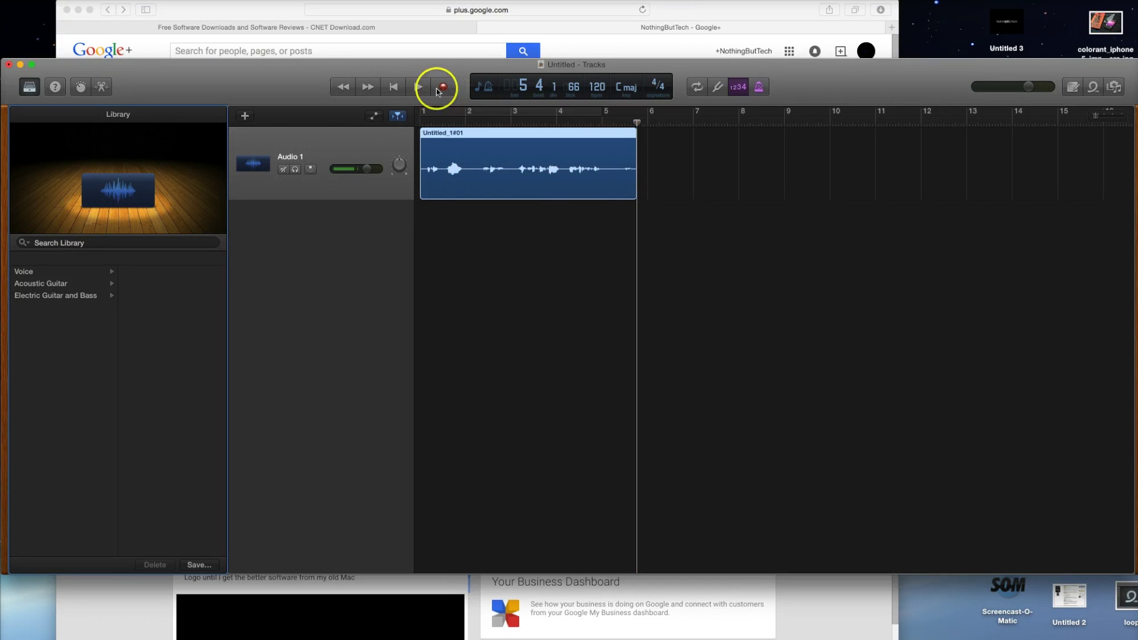
{"action": "left_click", "coordinate": [394, 93]}
{"action": "left_click", "coordinate": [393, 87]}
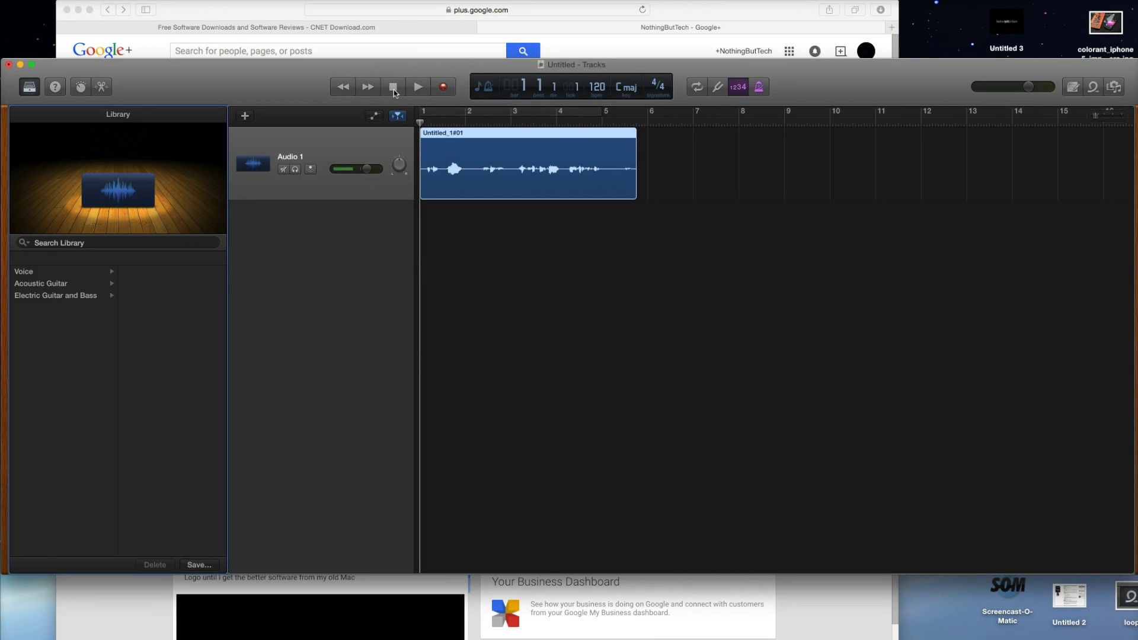
- Turn off the count-in, turn the metronome on, and leave the cycle loop off
{"action": "left_click", "coordinate": [745, 90]}
{"action": "left_click", "coordinate": [760, 90]}
{"action": "left_click", "coordinate": [698, 89]}
{"action": "left_click", "coordinate": [699, 90]}
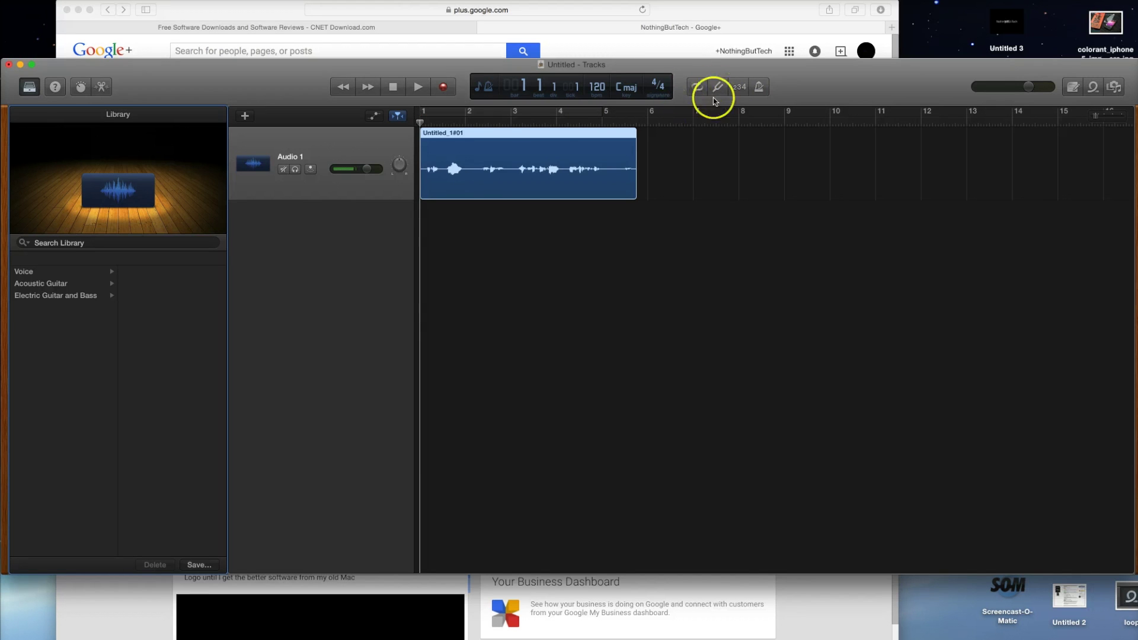
{"action": "left_click", "coordinate": [697, 89]}
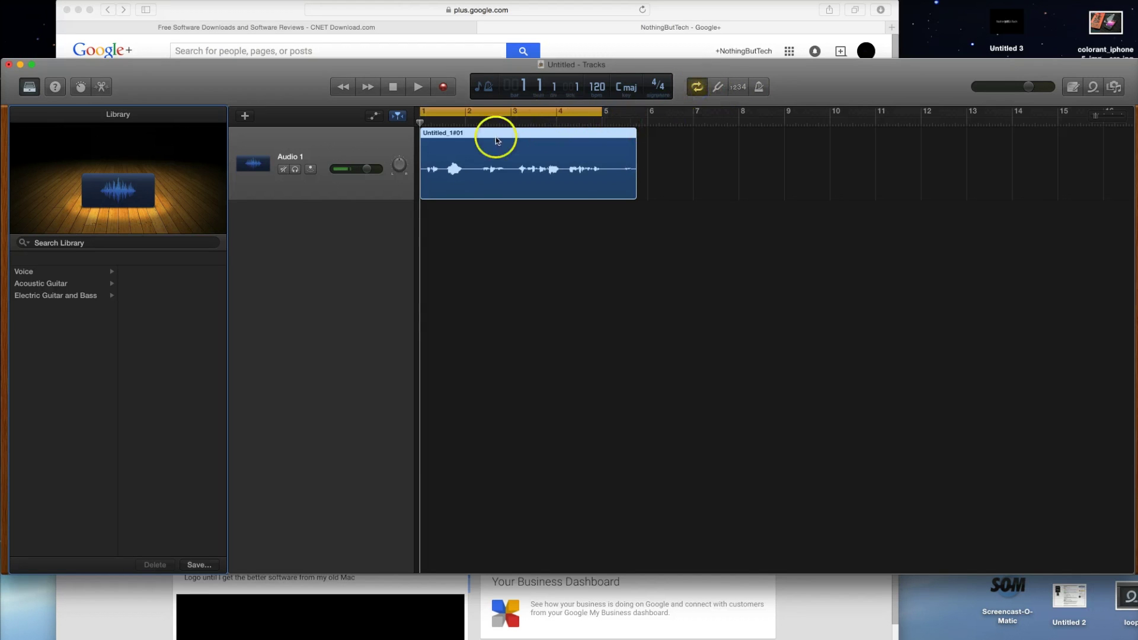
{"action": "left_click", "coordinate": [697, 89]}
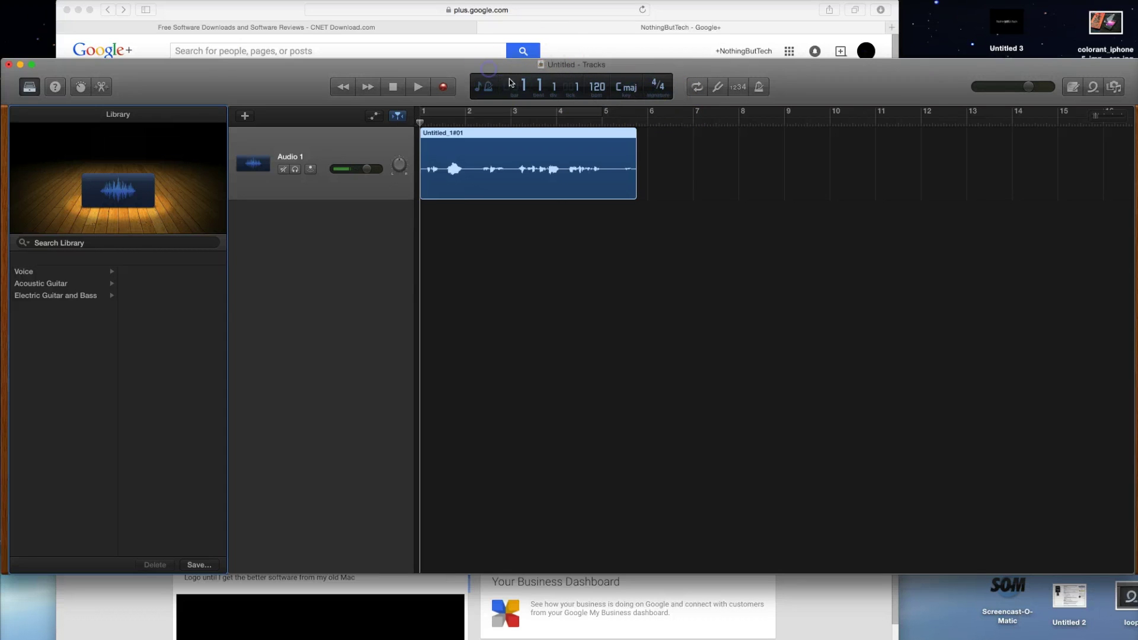
- Play back the Untitled_1#01 take from bar 1, then rewind and select it
{"action": "left_click_drag", "start_coordinate": [540, 86], "coordinate": [494, 96]}
{"action": "left_click", "coordinate": [540, 91]}
{"action": "left_click", "coordinate": [605, 168]}
{"action": "left_click", "coordinate": [420, 88]}
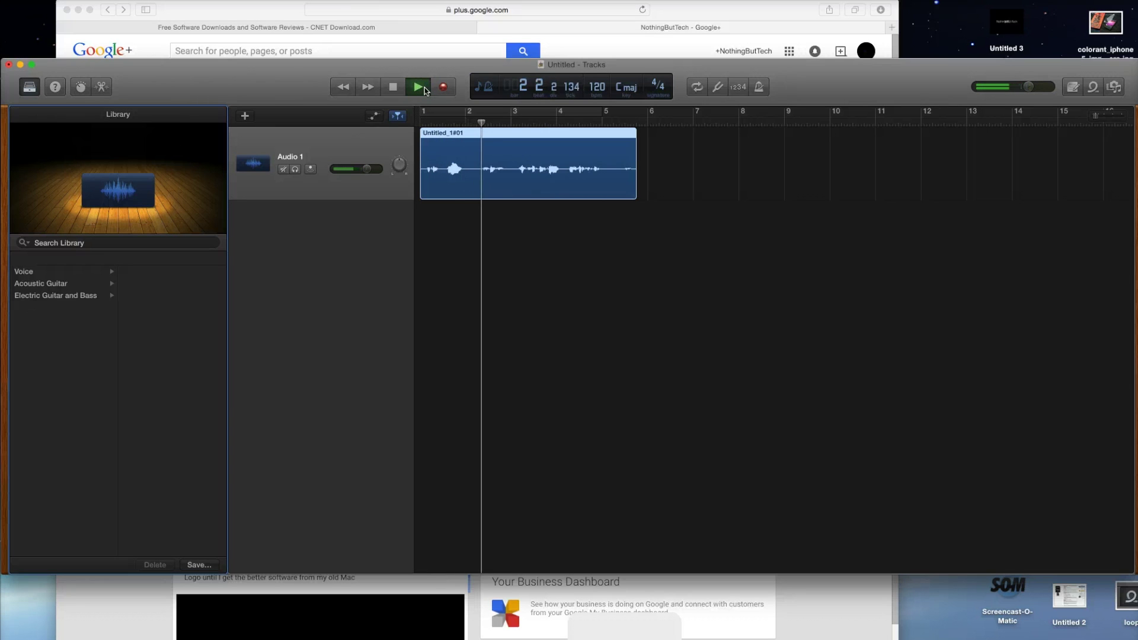
{"action": "left_click", "coordinate": [424, 91]}
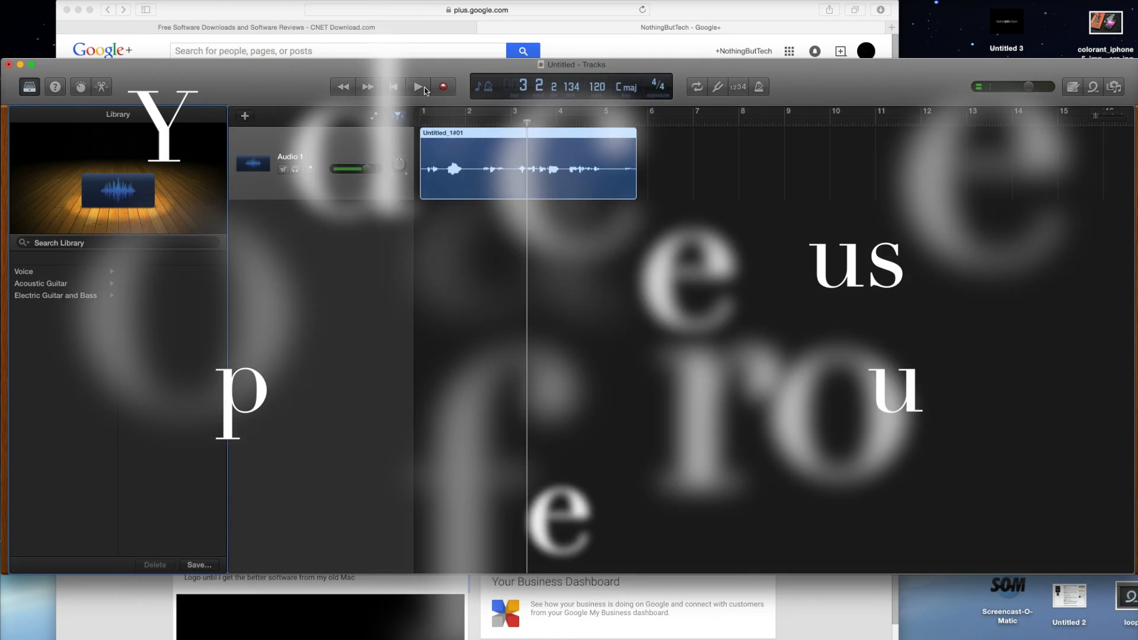
{"action": "left_click", "coordinate": [393, 88]}
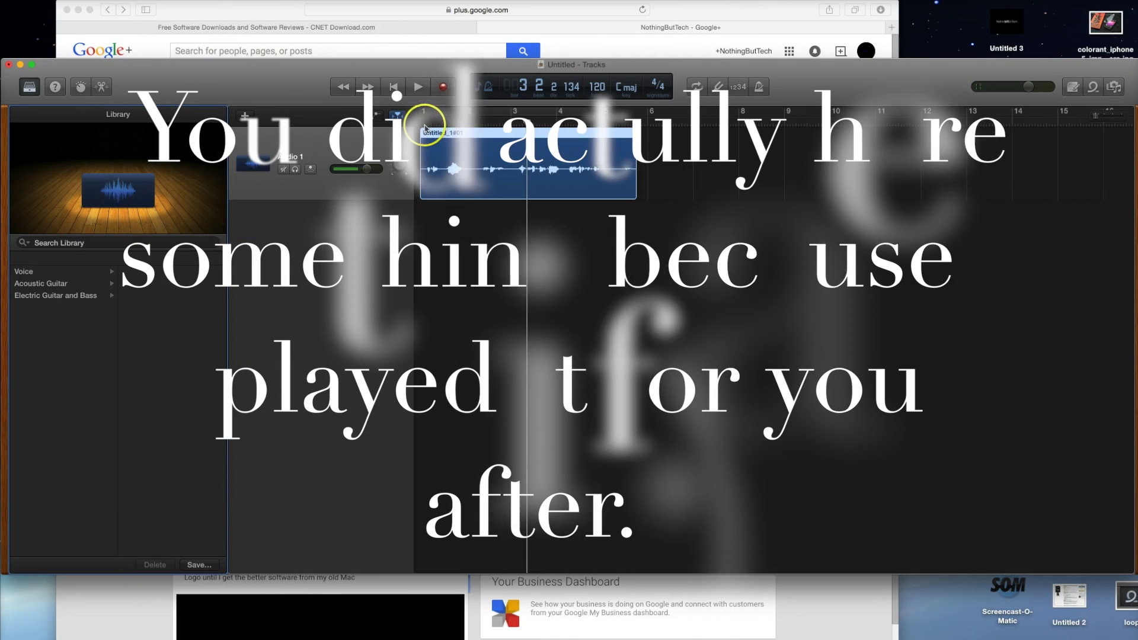
{"action": "left_click", "coordinate": [467, 193]}
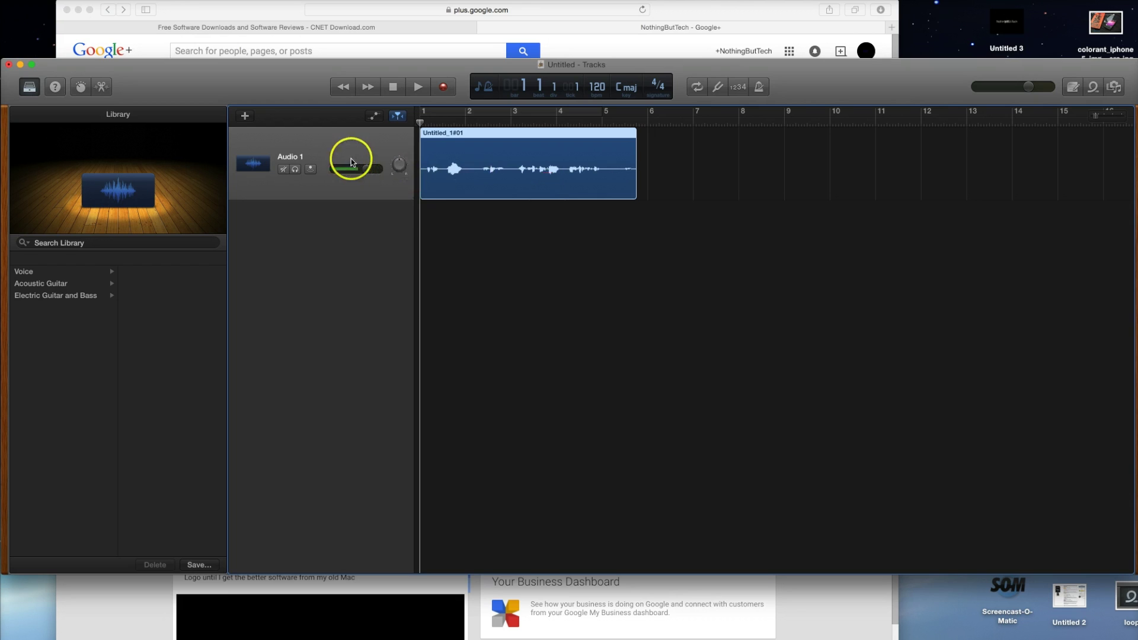
- Adjust the Audio 1 volume slider, then bring up the new-track chooser
{"action": "left_click", "coordinate": [368, 170]}
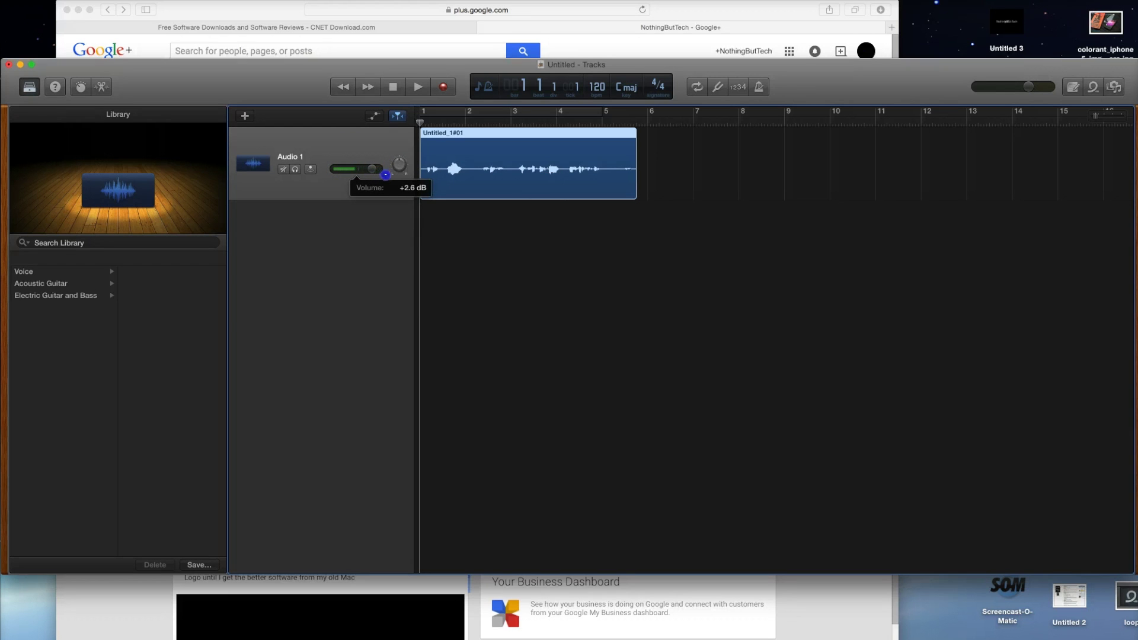
{"action": "left_click_drag", "start_coordinate": [370, 178], "coordinate": [371, 176]}
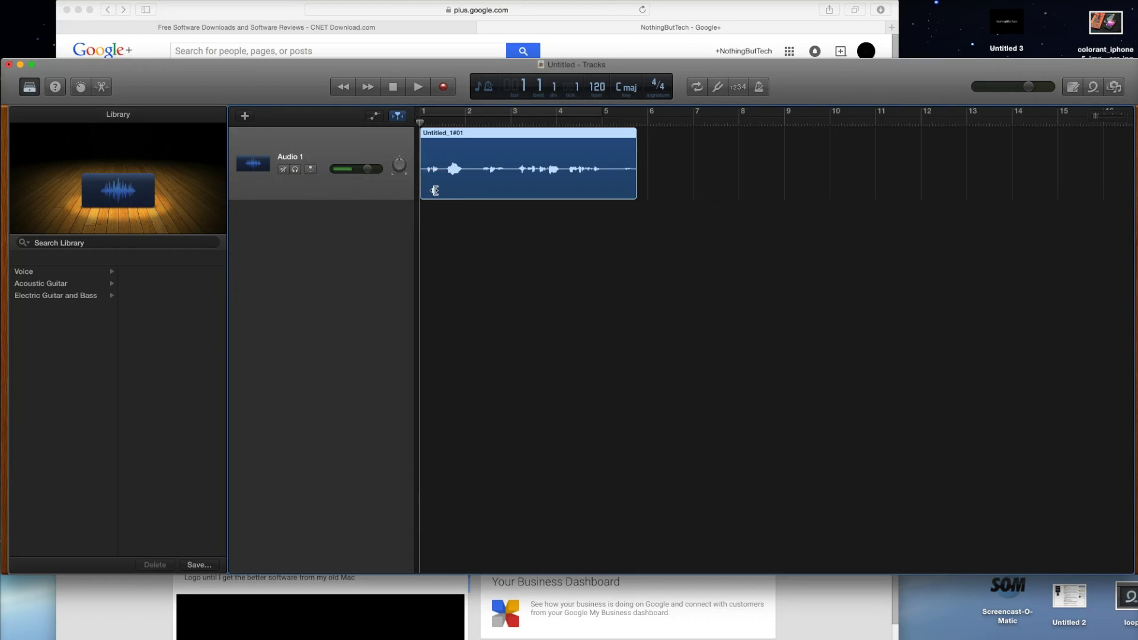
{"action": "left_click_drag", "start_coordinate": [368, 170], "coordinate": [369, 171]}
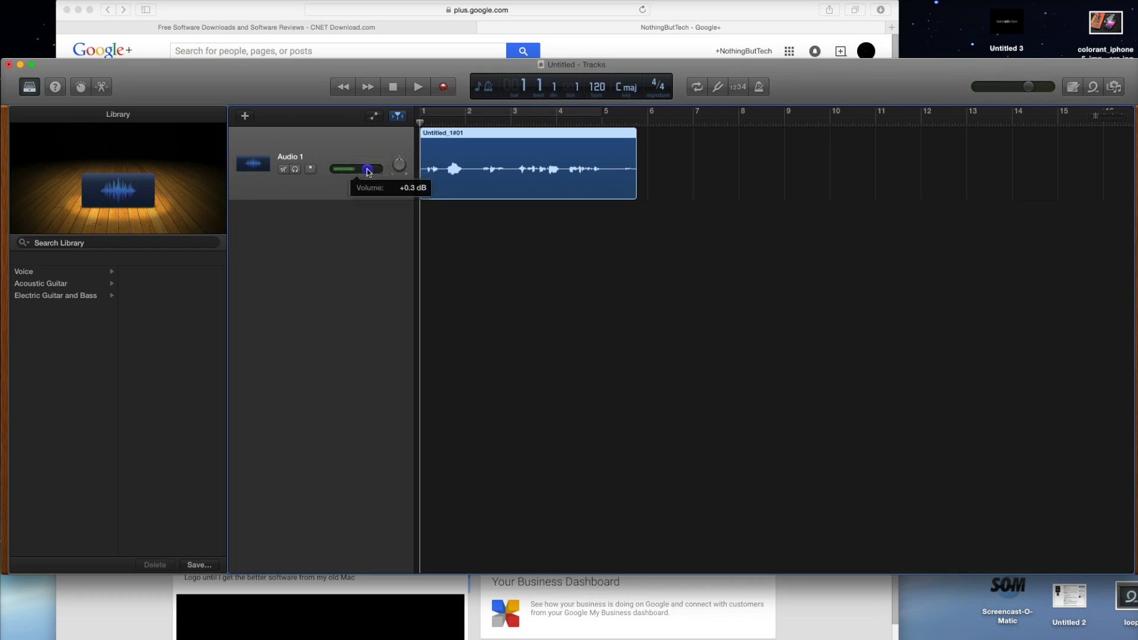
{"action": "left_click_drag", "start_coordinate": [455, 169], "coordinate": [454, 170]}
{"action": "mouse_move", "coordinate": [377, 172]}
{"action": "left_mouse_down"}
{"action": "mouse_move", "coordinate": [332, 178]}
{"action": "mouse_move", "coordinate": [358, 177]}
{"action": "left_mouse_up"}
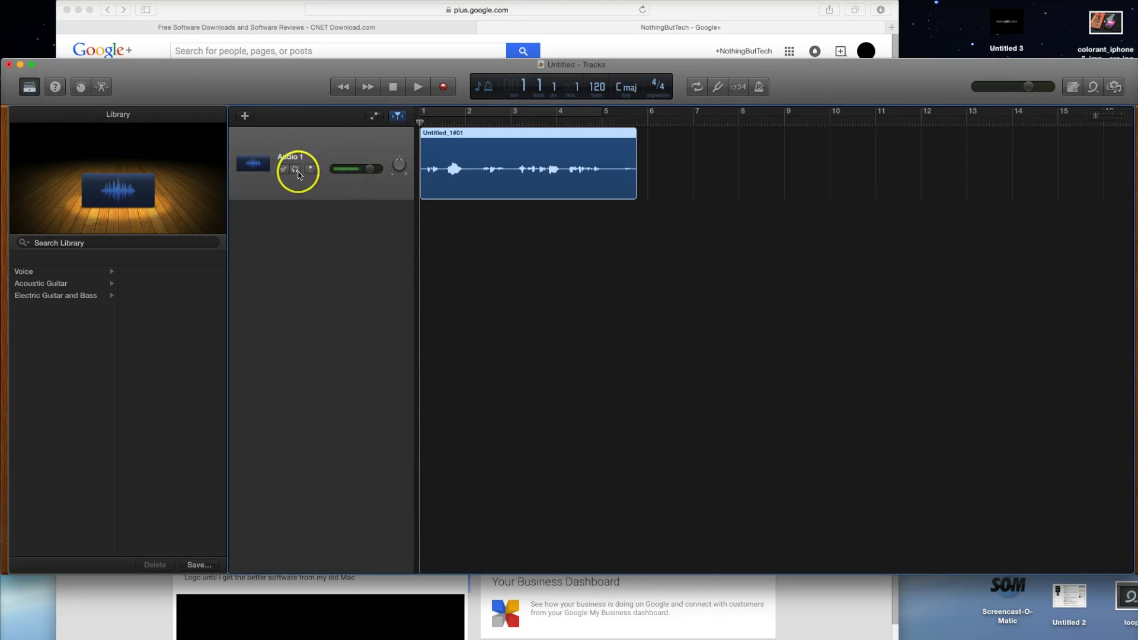
{"action": "left_click", "coordinate": [245, 115]}
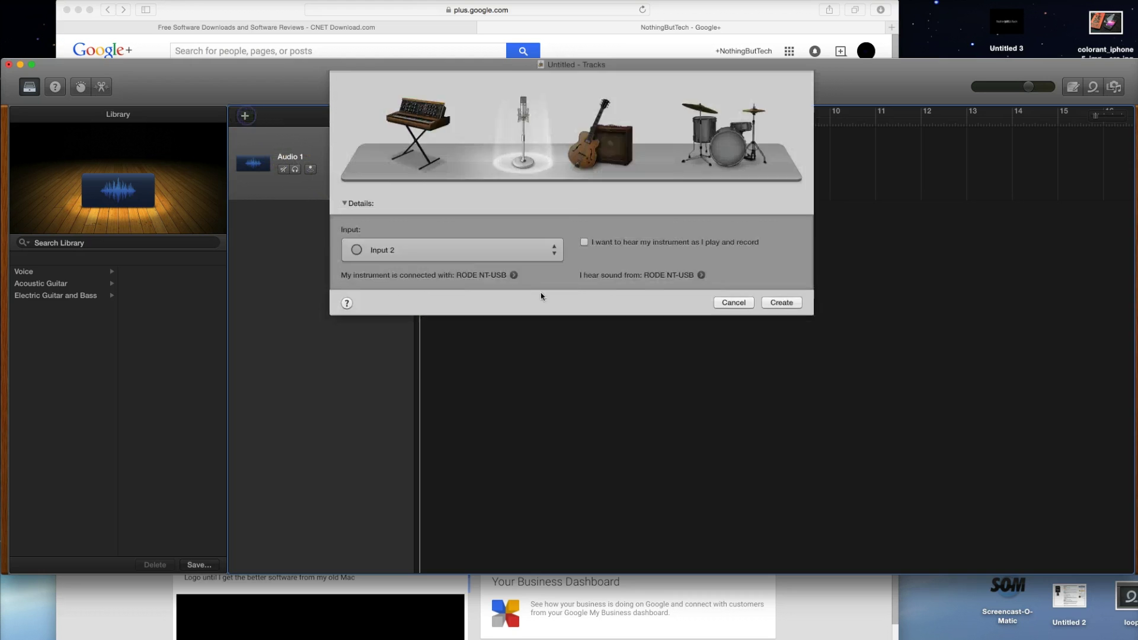
{"action": "left_click", "coordinate": [778, 350]}
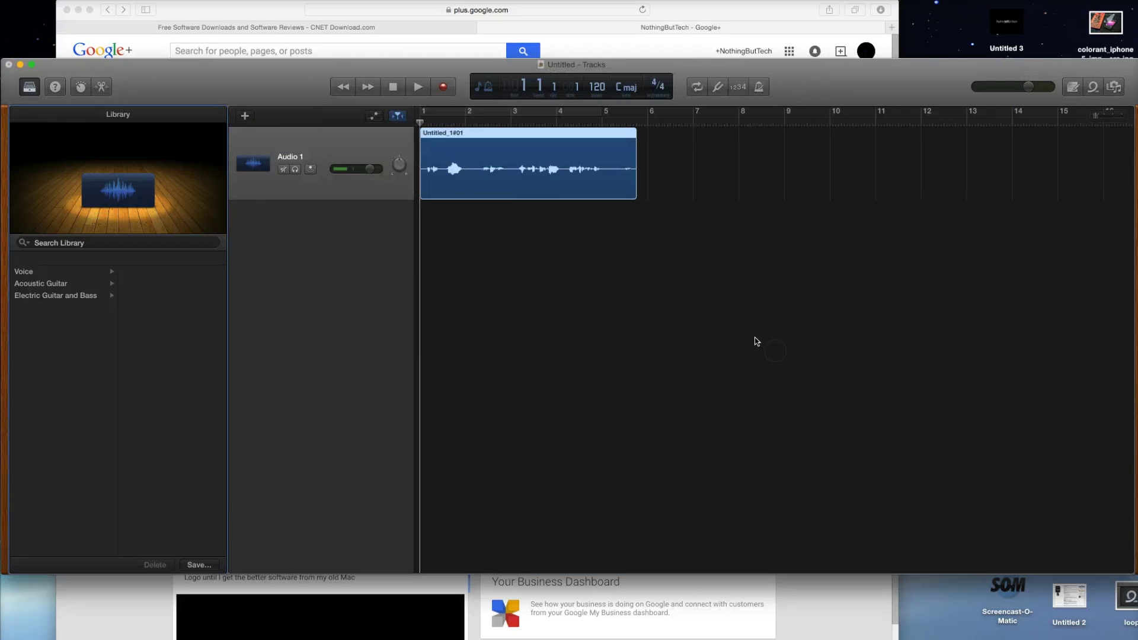
{"action": "left_click", "coordinate": [245, 117]}
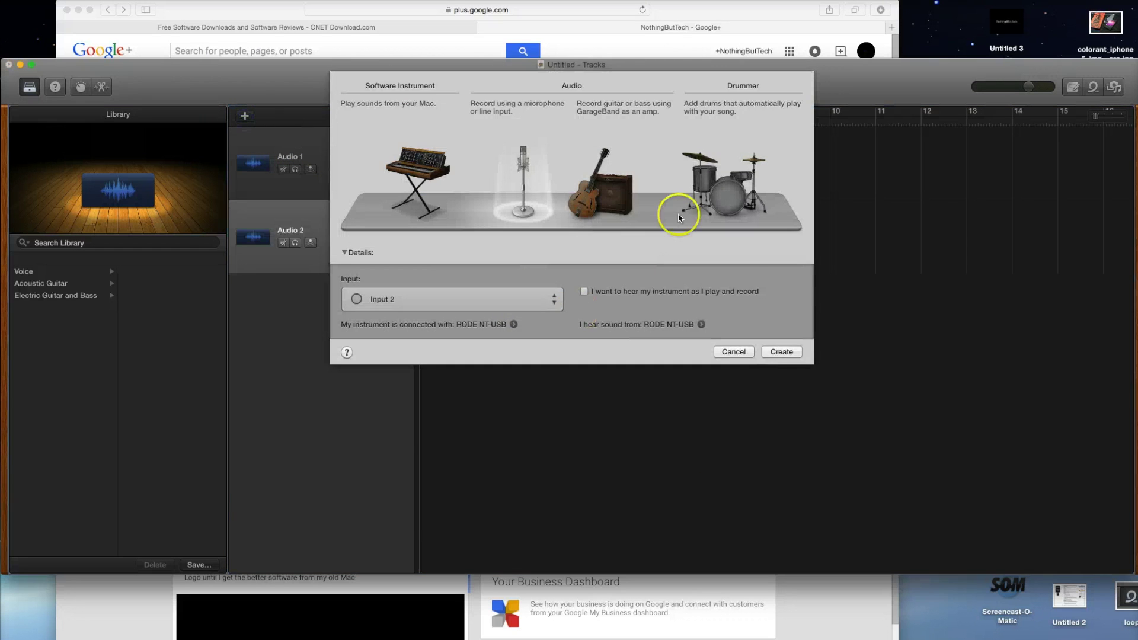
{"action": "left_click", "coordinate": [784, 352]}
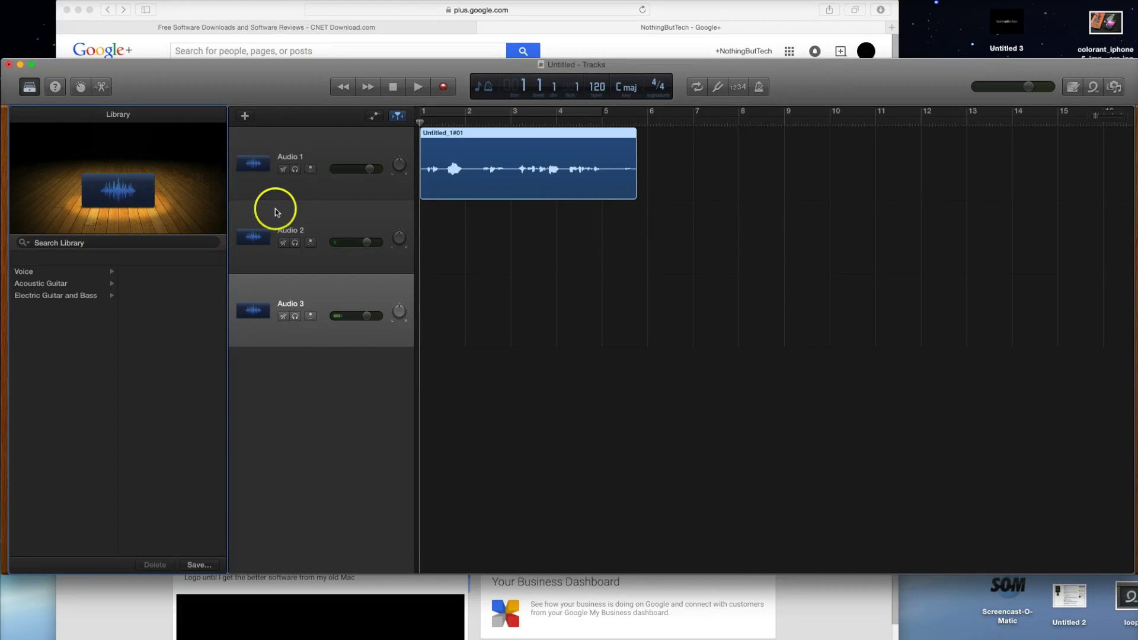
{"action": "left_click", "coordinate": [283, 170]}
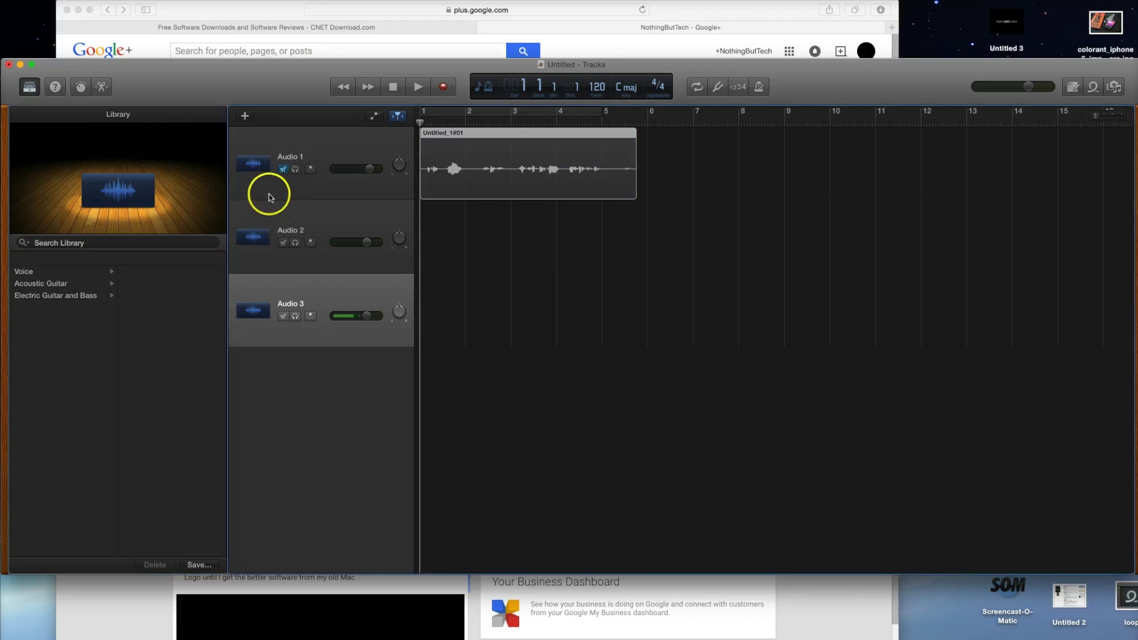
{"action": "left_click", "coordinate": [283, 170]}
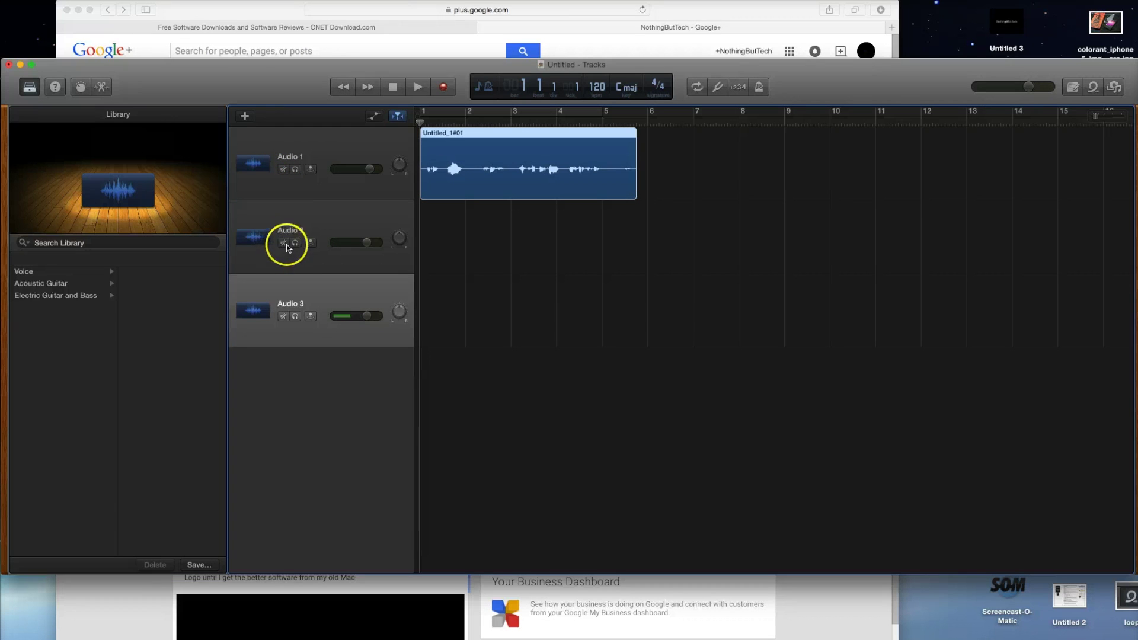
{"action": "left_click", "coordinate": [284, 316]}
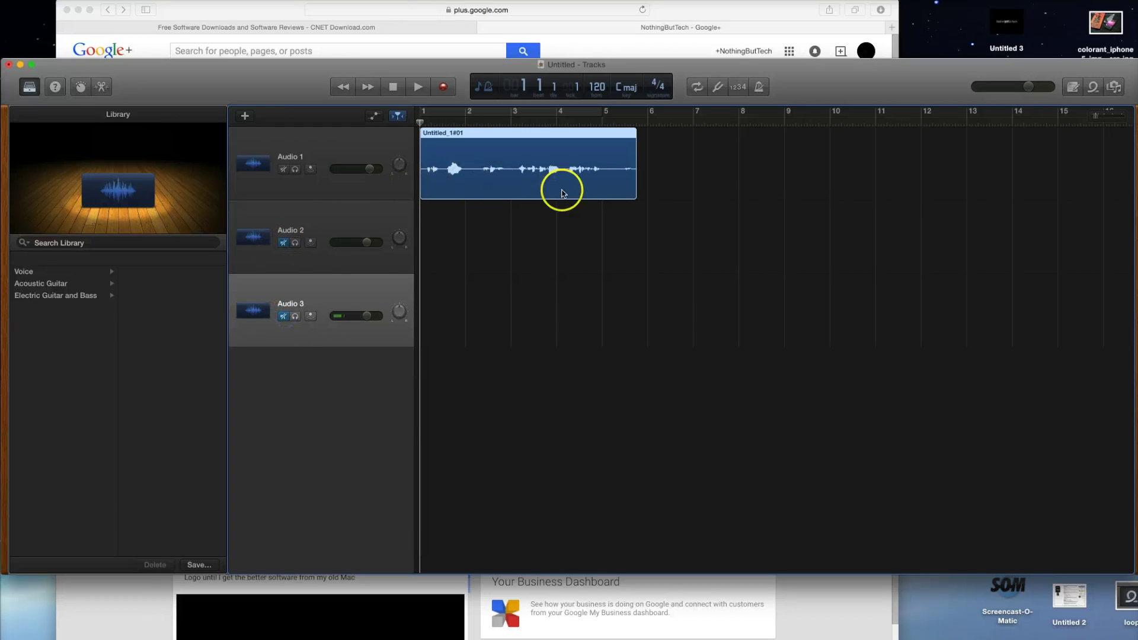
{"action": "left_click", "coordinate": [282, 243]}
{"action": "left_click", "coordinate": [284, 316]}
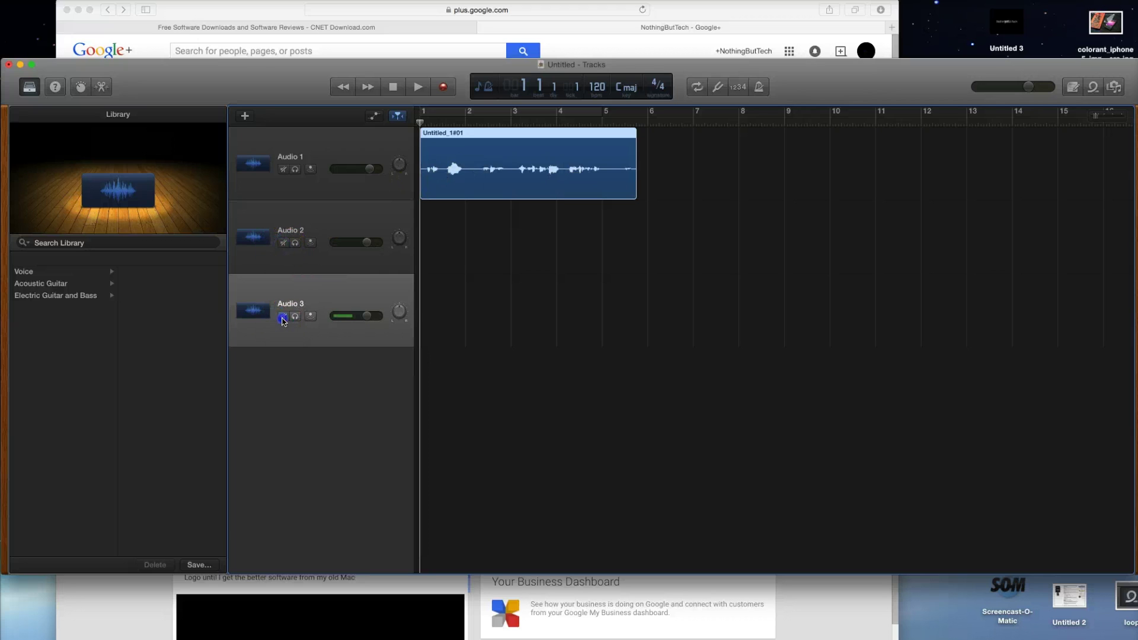
{"action": "left_click", "coordinate": [295, 169]}
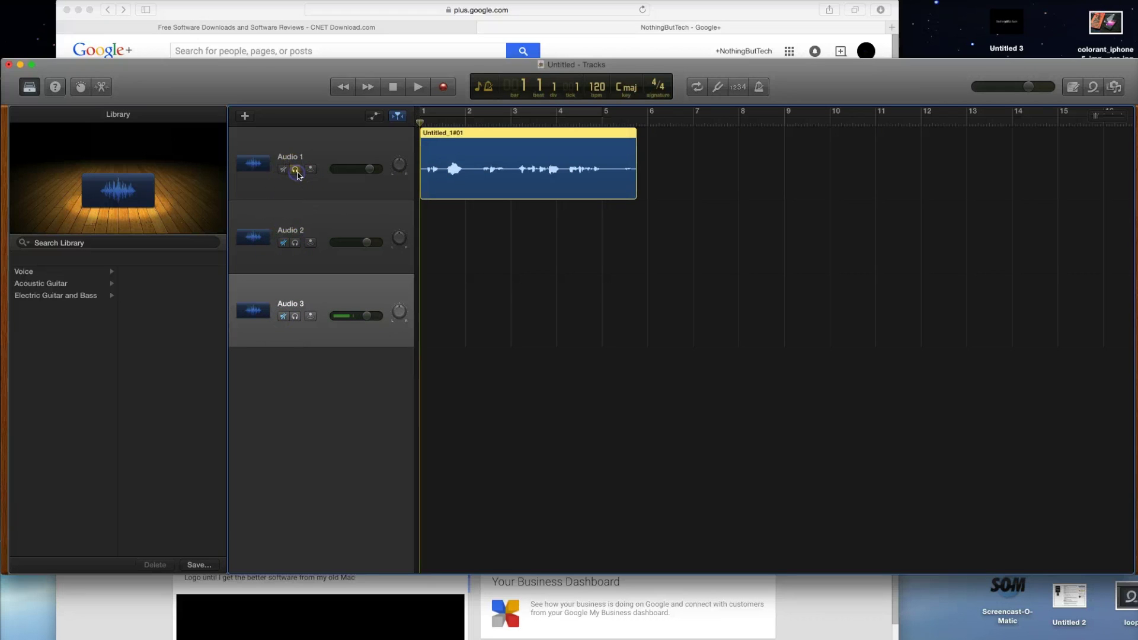
{"action": "left_click", "coordinate": [295, 169]}
{"action": "left_click", "coordinate": [317, 174]}
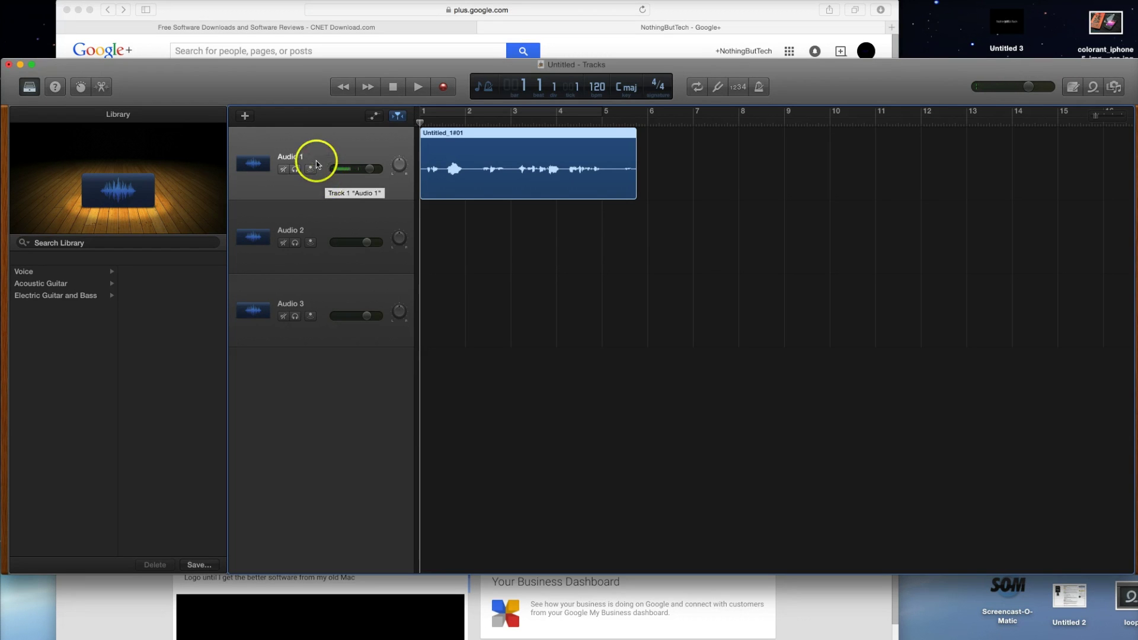
{"action": "left_click", "coordinate": [404, 120]}
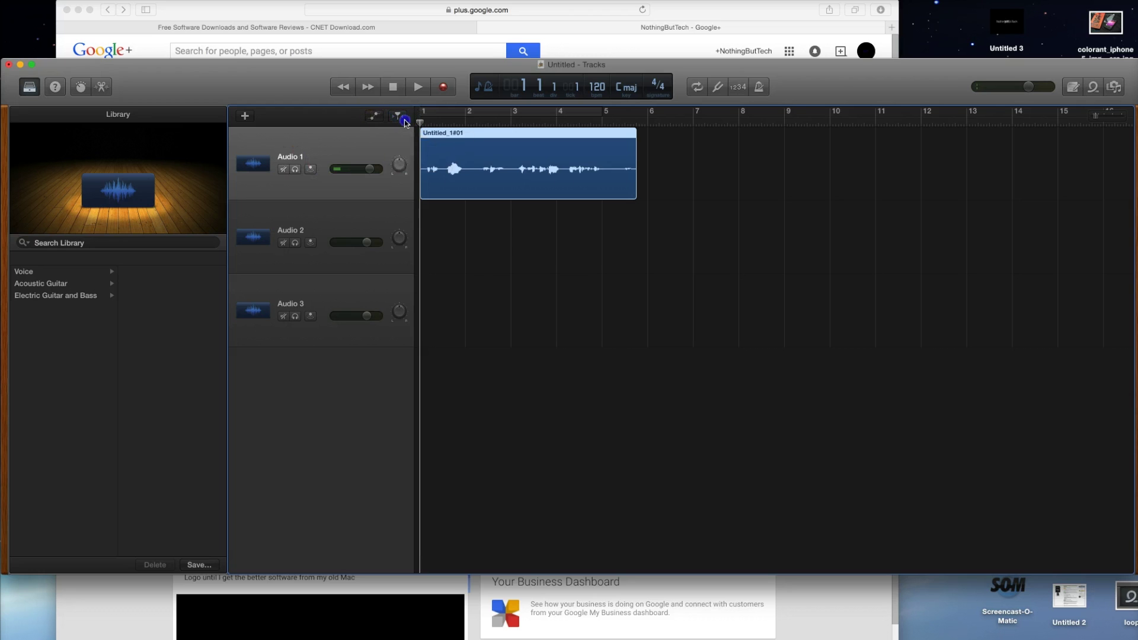
- Show volume automation, keep Volume as Audio 1's parameter, and switch its automation off
{"action": "left_click", "coordinate": [374, 115]}
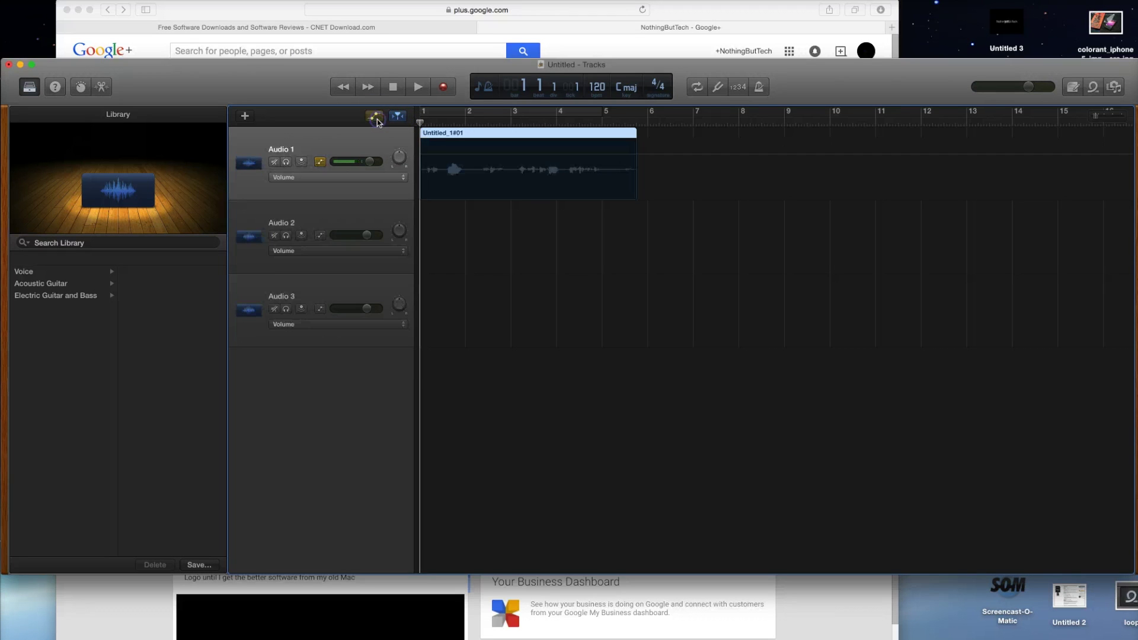
{"action": "left_click", "coordinate": [387, 178]}
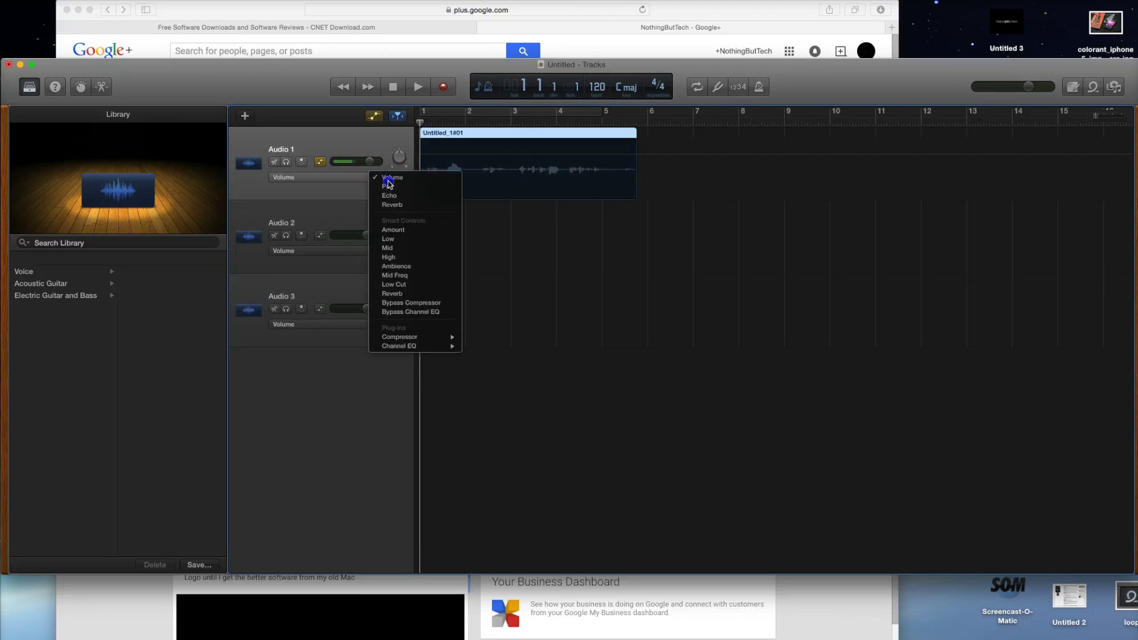
{"action": "left_click", "coordinate": [388, 184]}
{"action": "left_click", "coordinate": [320, 161]}
{"action": "left_click", "coordinate": [320, 162]}
{"action": "left_click", "coordinate": [320, 161]}
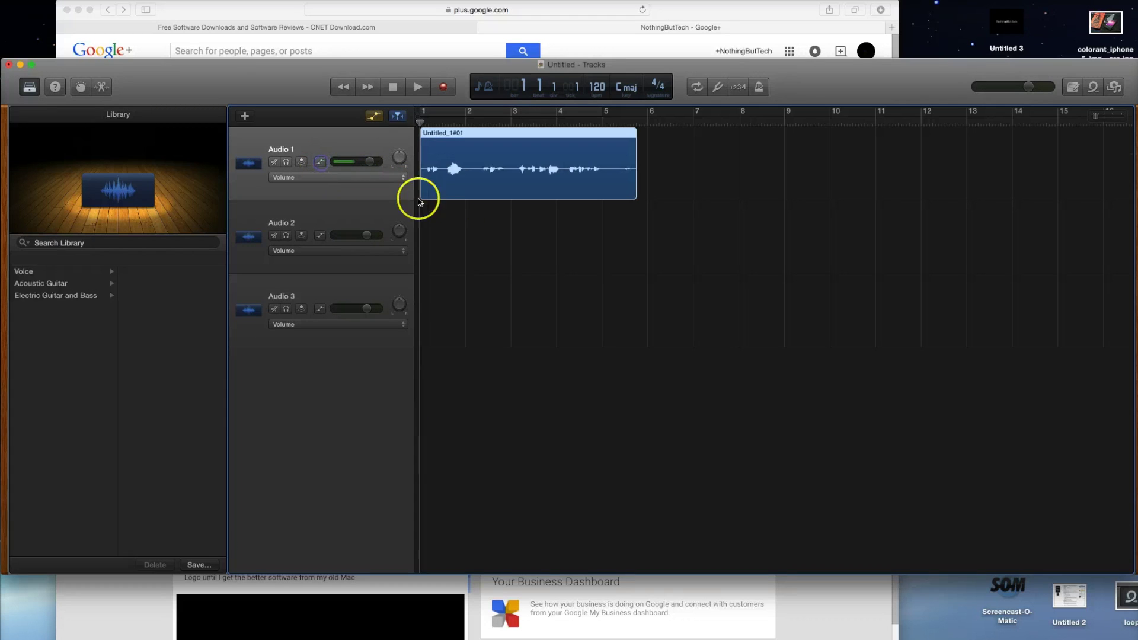
- Move the voice region back to bar 1, hide automation, and open the media browser
{"action": "left_click", "coordinate": [433, 209]}
{"action": "left_click", "coordinate": [443, 177]}
{"action": "mouse_move", "coordinate": [458, 176]}
{"action": "left_mouse_down"}
{"action": "mouse_move", "coordinate": [534, 240]}
{"action": "mouse_move", "coordinate": [409, 163]}
{"action": "mouse_move", "coordinate": [428, 165]}
{"action": "left_mouse_up"}
{"action": "left_click", "coordinate": [374, 116]}
{"action": "left_click", "coordinate": [401, 116]}
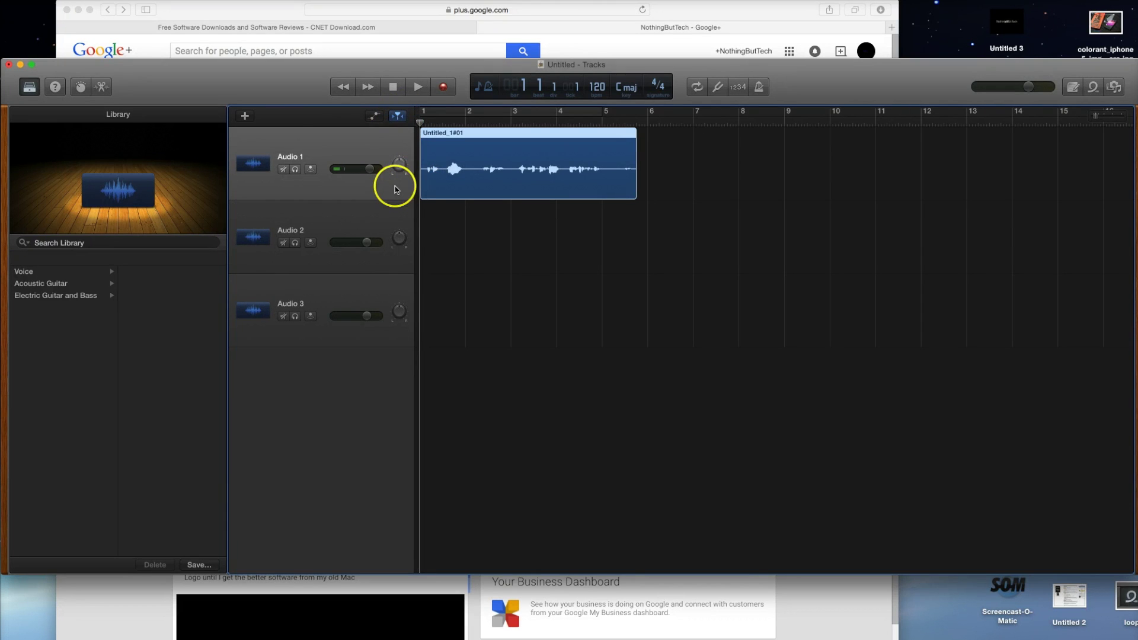
{"action": "left_click", "coordinate": [1114, 87]}
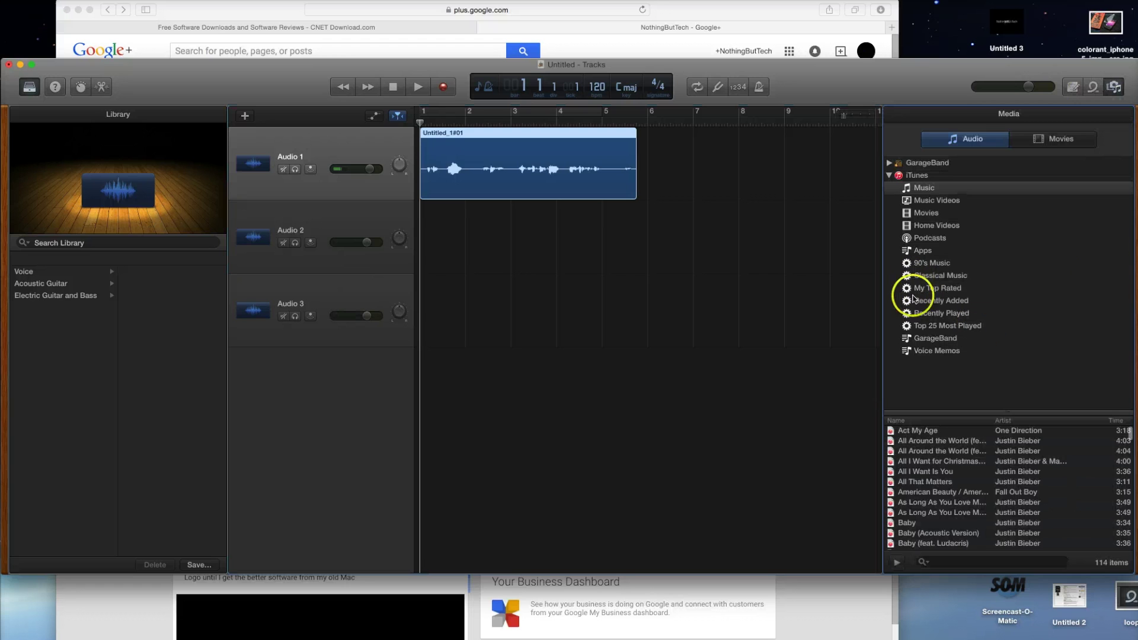
- Search the iTunes library for 'logo' and place 'logo ringtone' on the third track at bar 2
{"action": "scroll", "coordinate": [948, 522], "scroll_direction": "down", "scroll_amount": 10}
{"action": "left_click", "coordinate": [962, 562]}
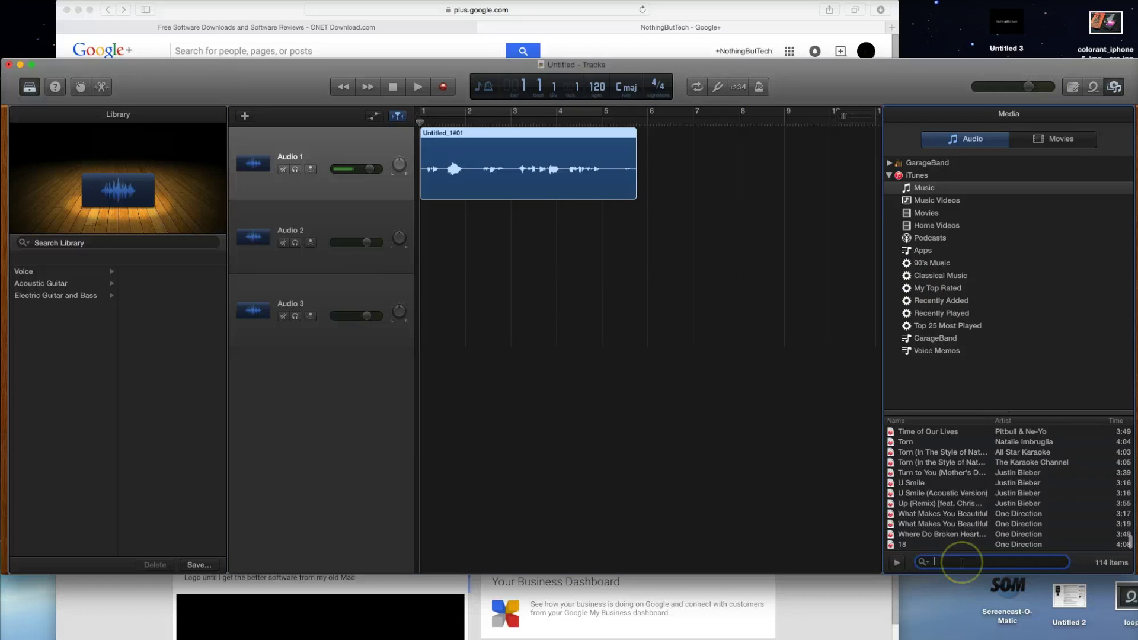
{"action": "type", "text": "log"}
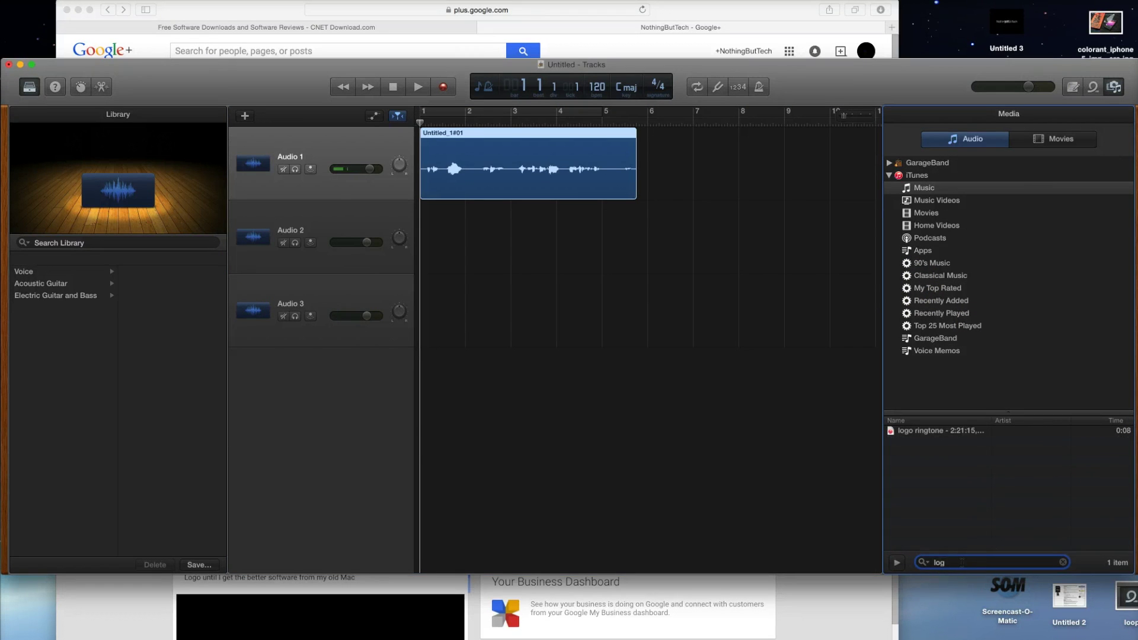
{"action": "type", "text": "o"}
{"action": "left_click", "coordinate": [729, 253]}
{"action": "left_click", "coordinate": [1114, 87]}
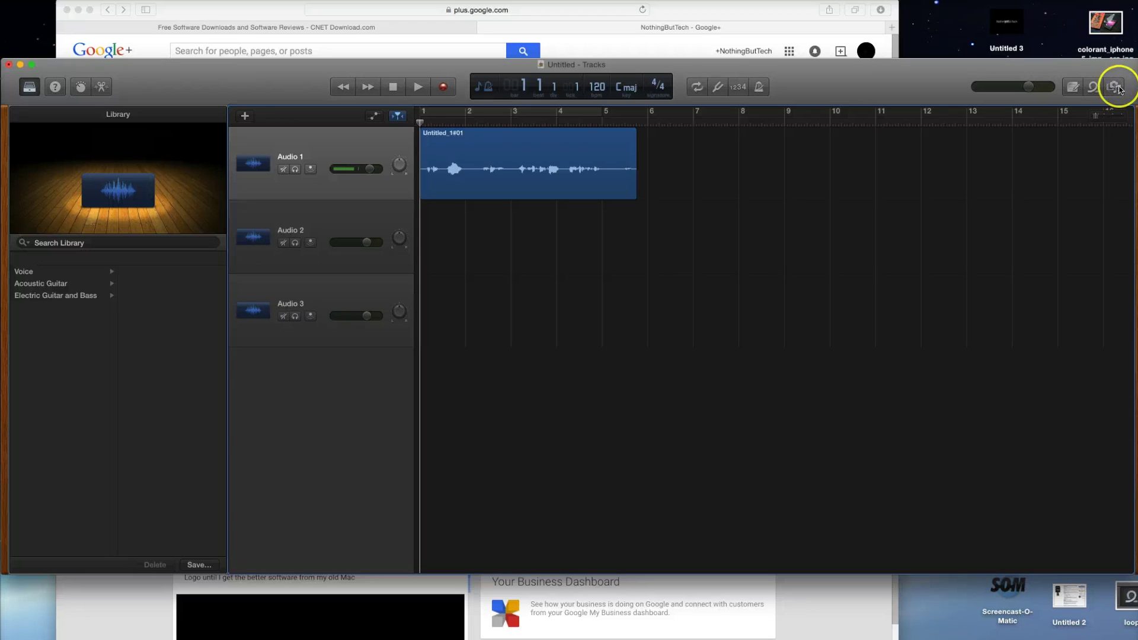
{"action": "left_click", "coordinate": [1114, 87]}
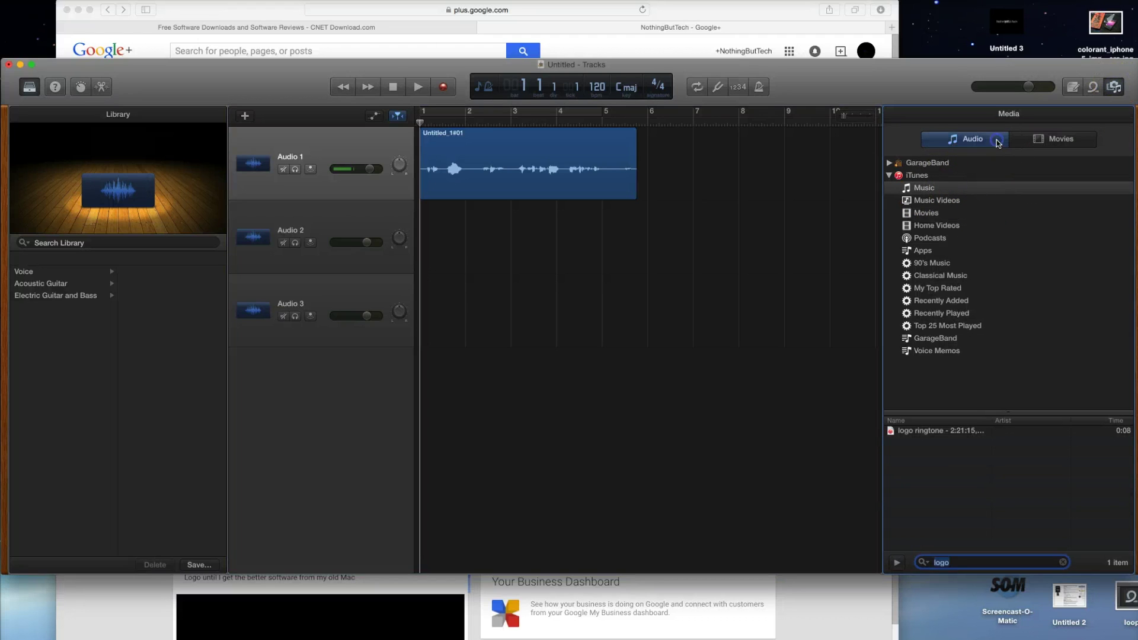
{"action": "left_click", "coordinate": [919, 188]}
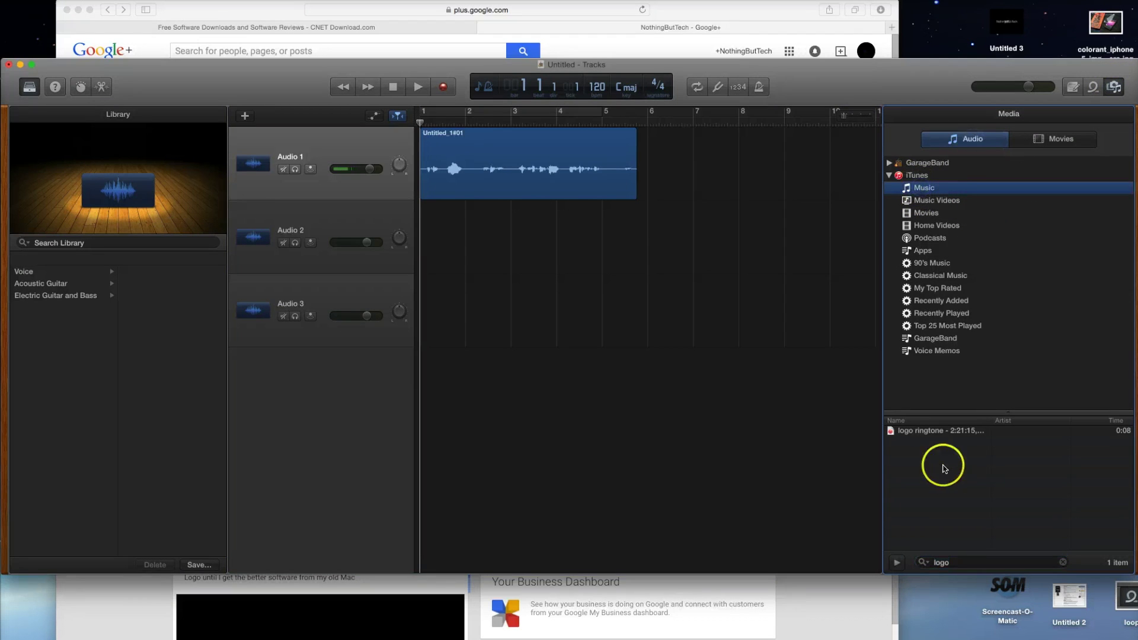
{"action": "left_click", "coordinate": [1059, 563]}
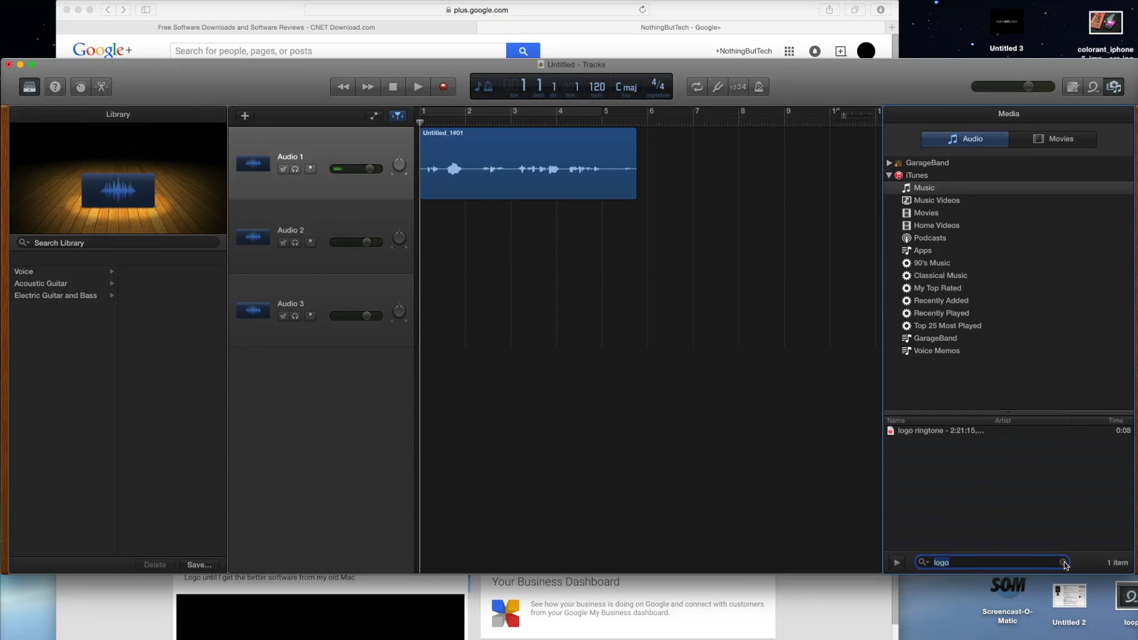
{"action": "left_click", "coordinate": [1063, 562]}
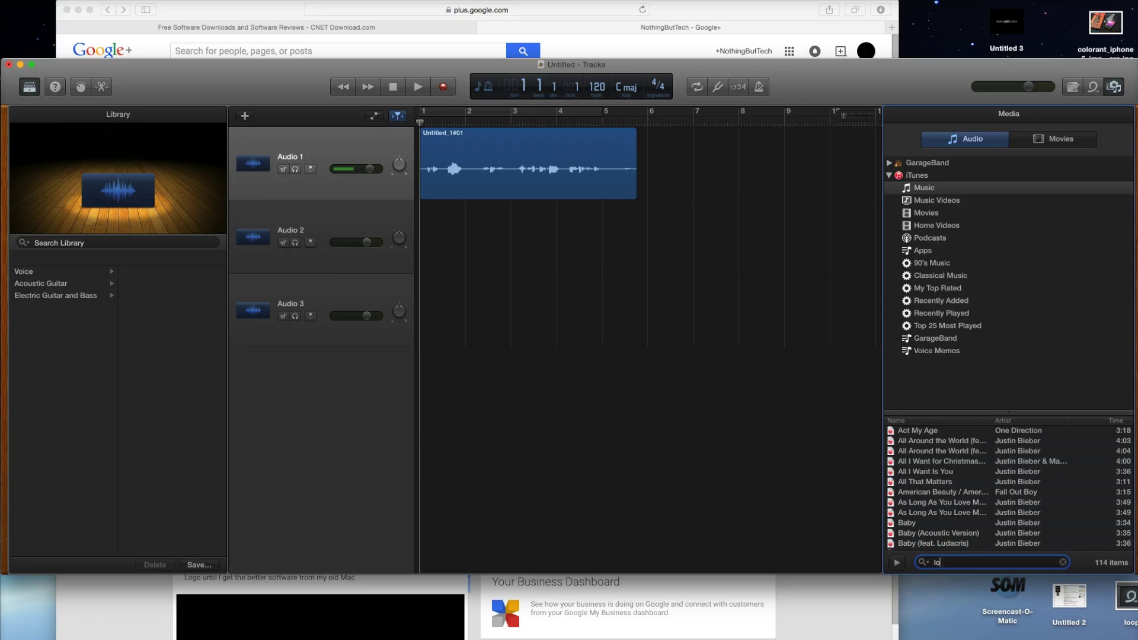
{"action": "type", "text": "lo"}
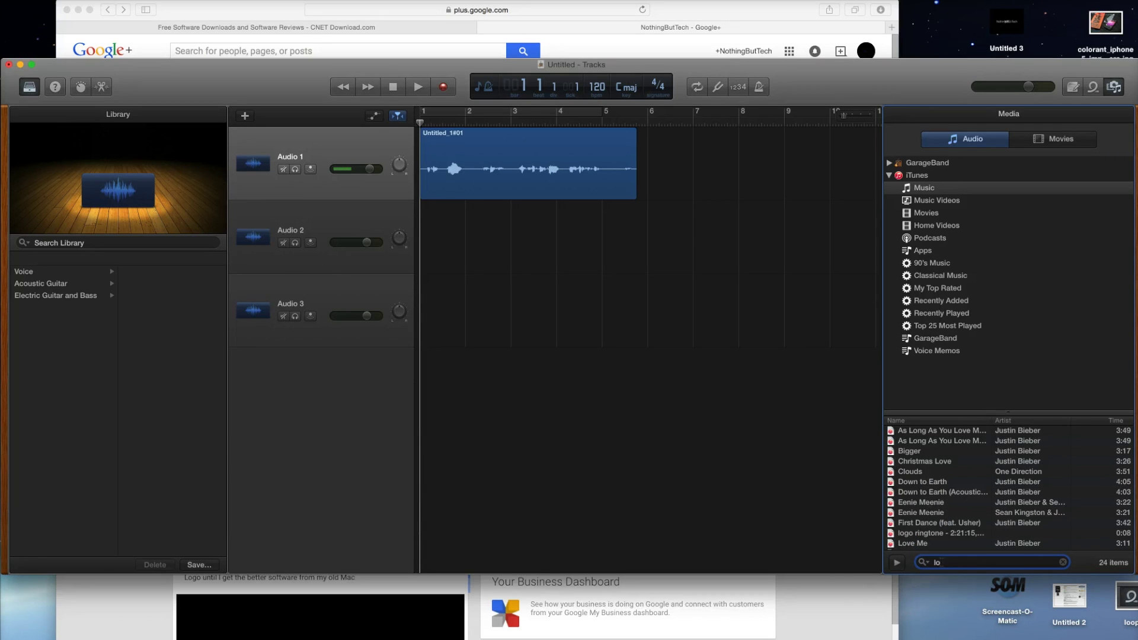
{"action": "type", "text": "g"}
{"action": "left_click_drag", "start_coordinate": [945, 431], "coordinate": [495, 321]}
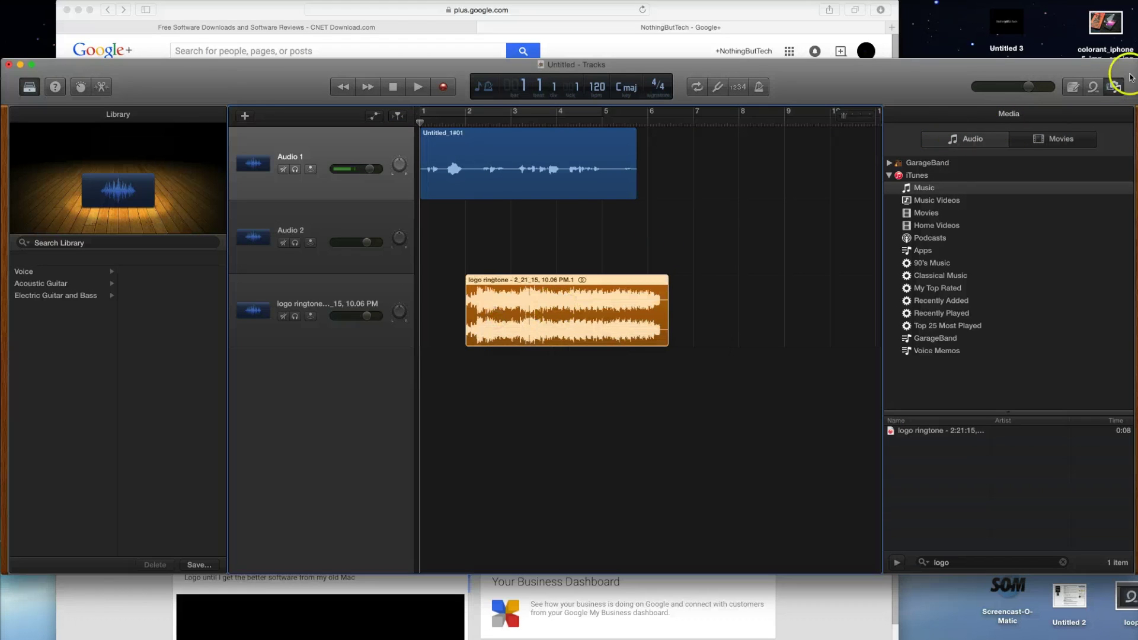
- Close the media browser, zoom in on bars 2–6, and play the arrangement briefly
{"action": "left_click", "coordinate": [1116, 86]}
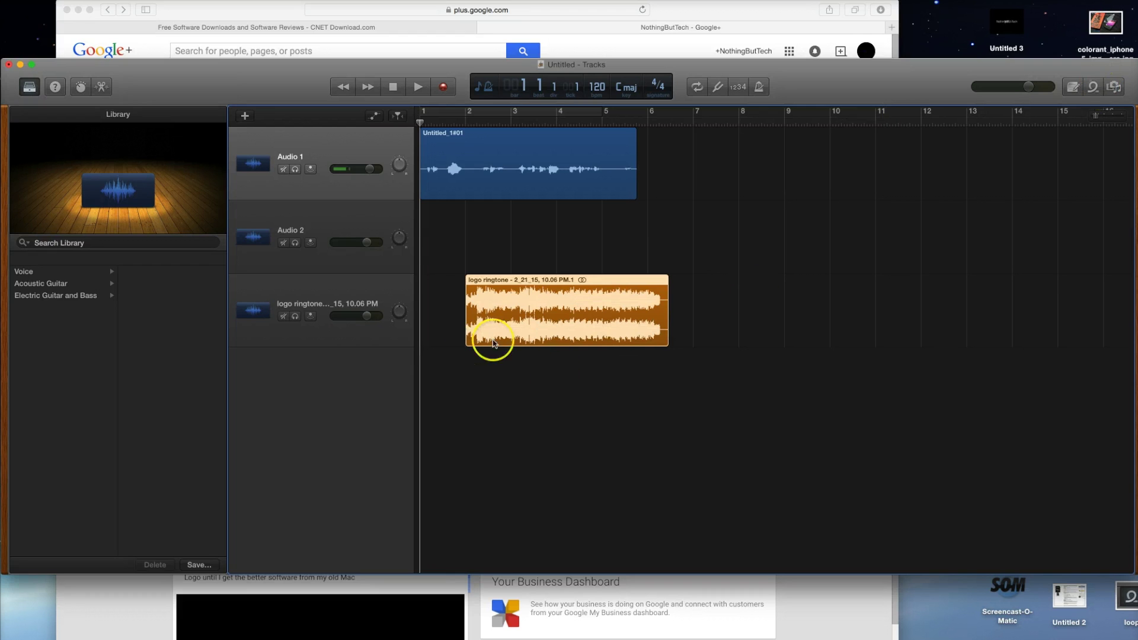
{"action": "left_click_drag", "start_coordinate": [1102, 116], "coordinate": [1134, 124]}
{"action": "left_click", "coordinate": [731, 257]}
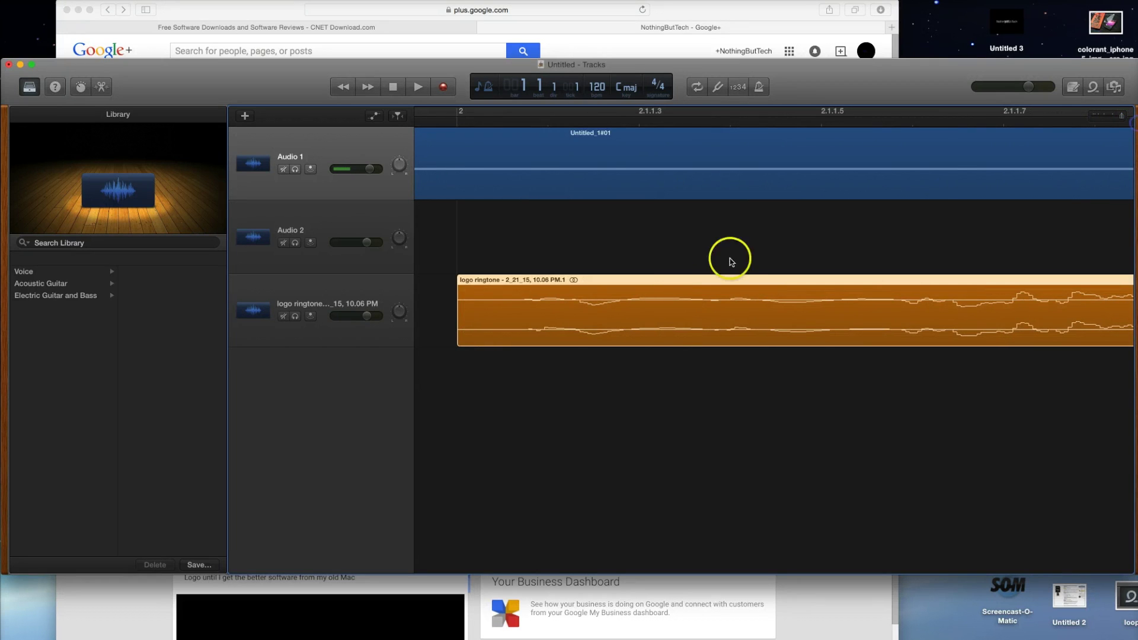
{"action": "scroll", "coordinate": [674, 277], "scroll_direction": "left", "scroll_amount": 10}
{"action": "scroll", "coordinate": [674, 281], "scroll_direction": "left", "scroll_amount": 15}
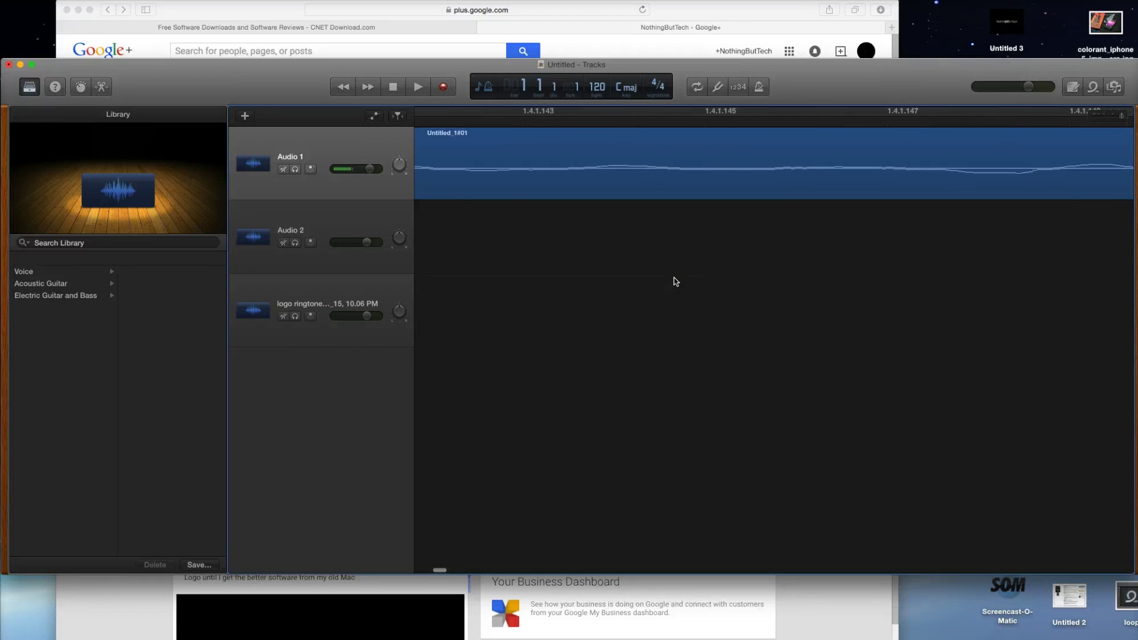
{"action": "left_click", "coordinate": [784, 342]}
{"action": "left_click", "coordinate": [332, 196]}
{"action": "scroll", "coordinate": [630, 312], "scroll_direction": "left", "scroll_amount": 10}
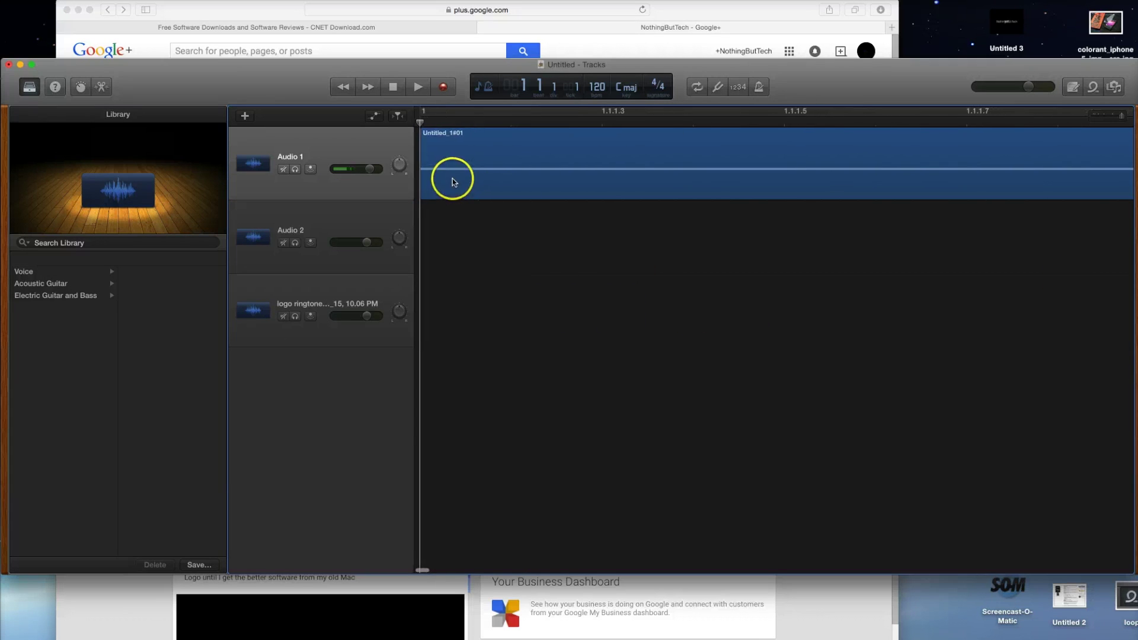
{"action": "key", "text": "space"}
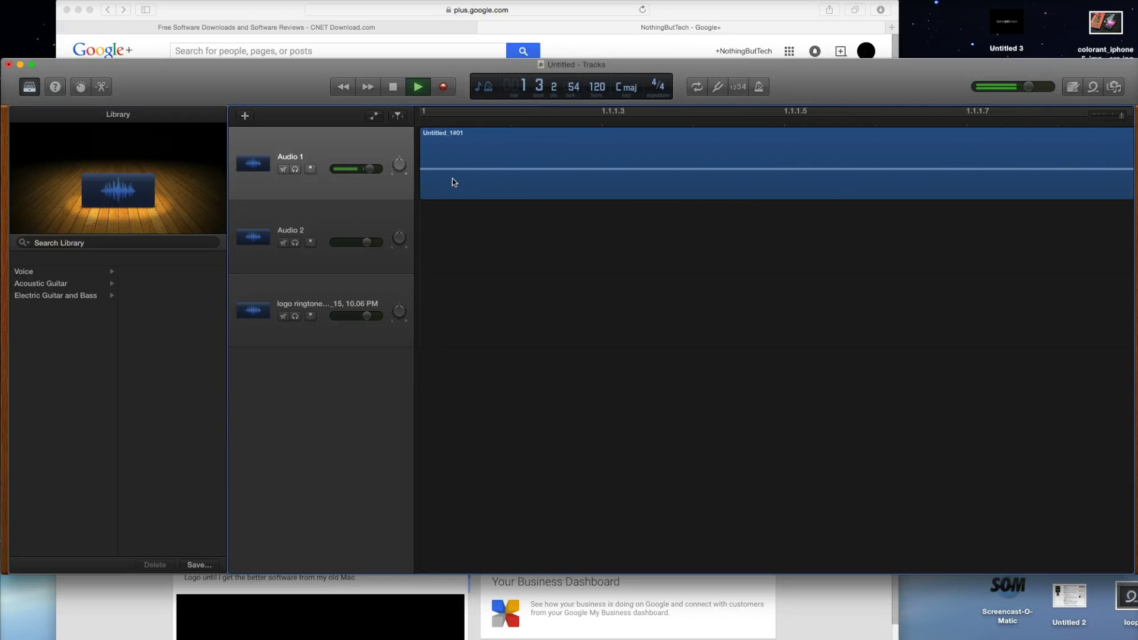
{"action": "left_click_drag", "start_coordinate": [468, 171], "coordinate": [500, 170]}
{"action": "key", "text": "space"}
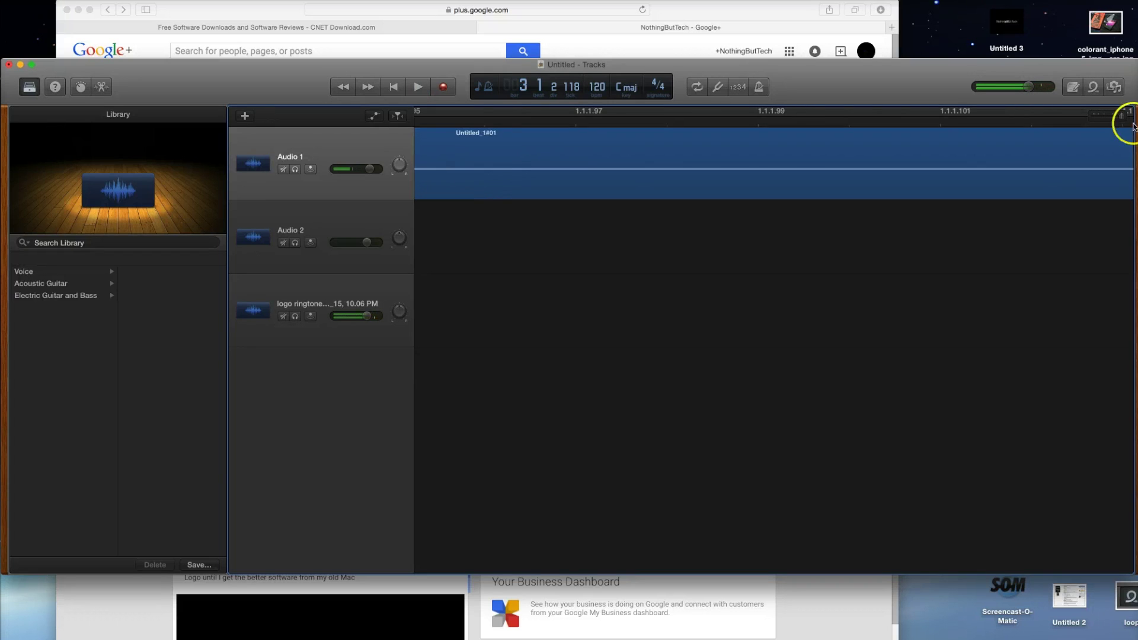
- Scroll the timeline back to bar 1 and select the Untitled_1#01 region on Audio 1
{"action": "left_click_drag", "start_coordinate": [1120, 115], "coordinate": [1106, 118]}
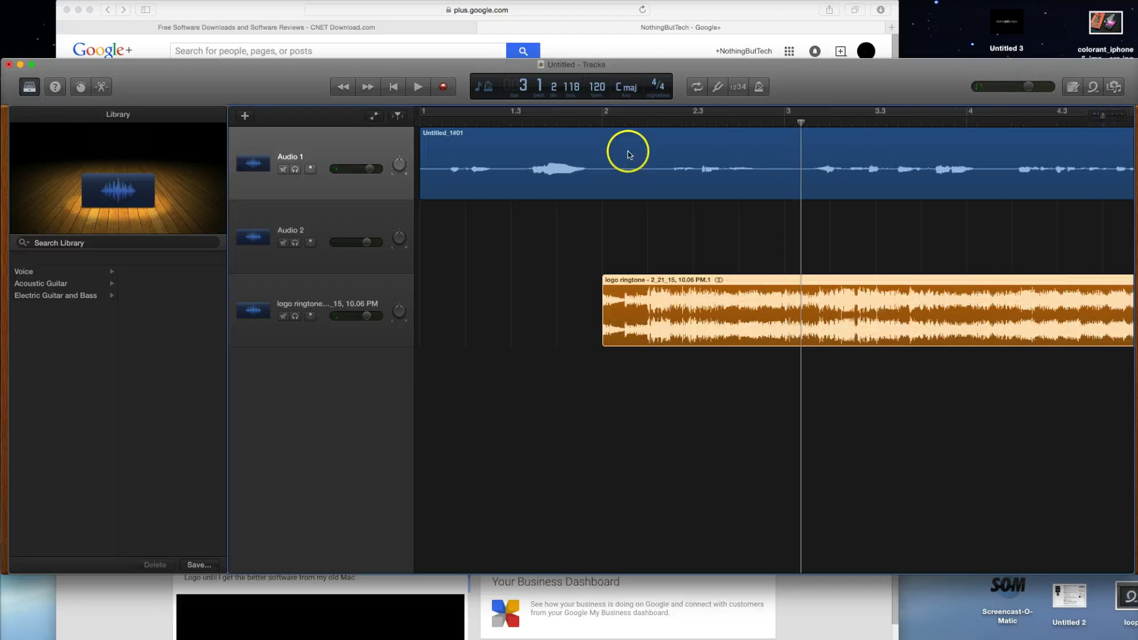
{"action": "left_click", "coordinate": [513, 124]}
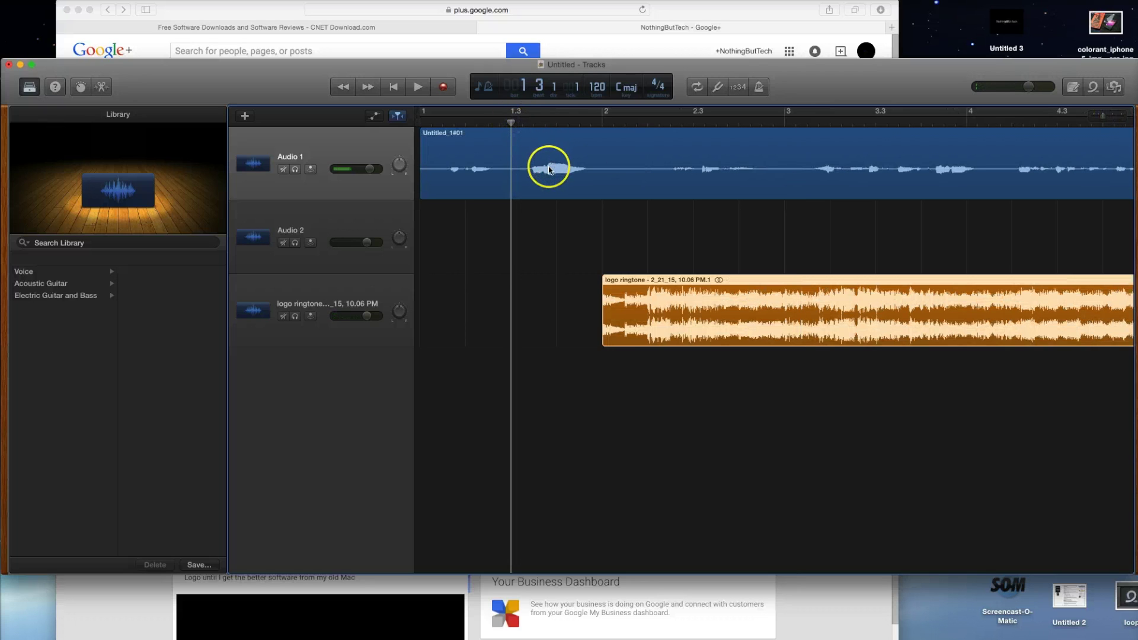
{"action": "left_click_drag", "start_coordinate": [1109, 117], "coordinate": [1112, 117]}
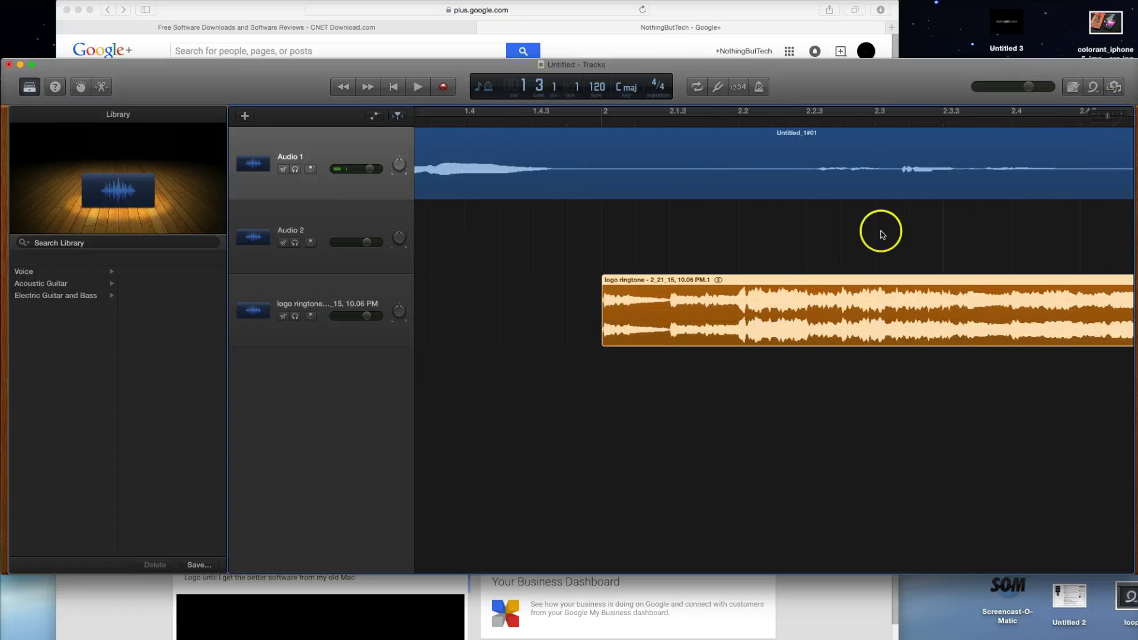
{"action": "scroll", "coordinate": [712, 196], "scroll_direction": "left", "scroll_amount": 5}
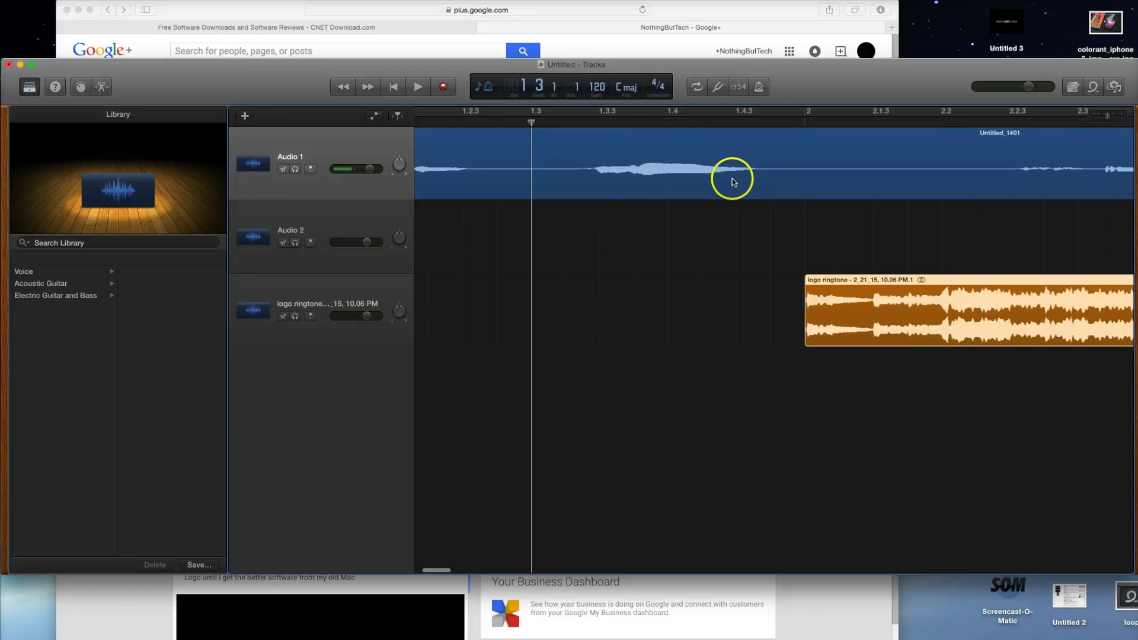
{"action": "scroll", "coordinate": [505, 177], "scroll_direction": "left", "scroll_amount": 5}
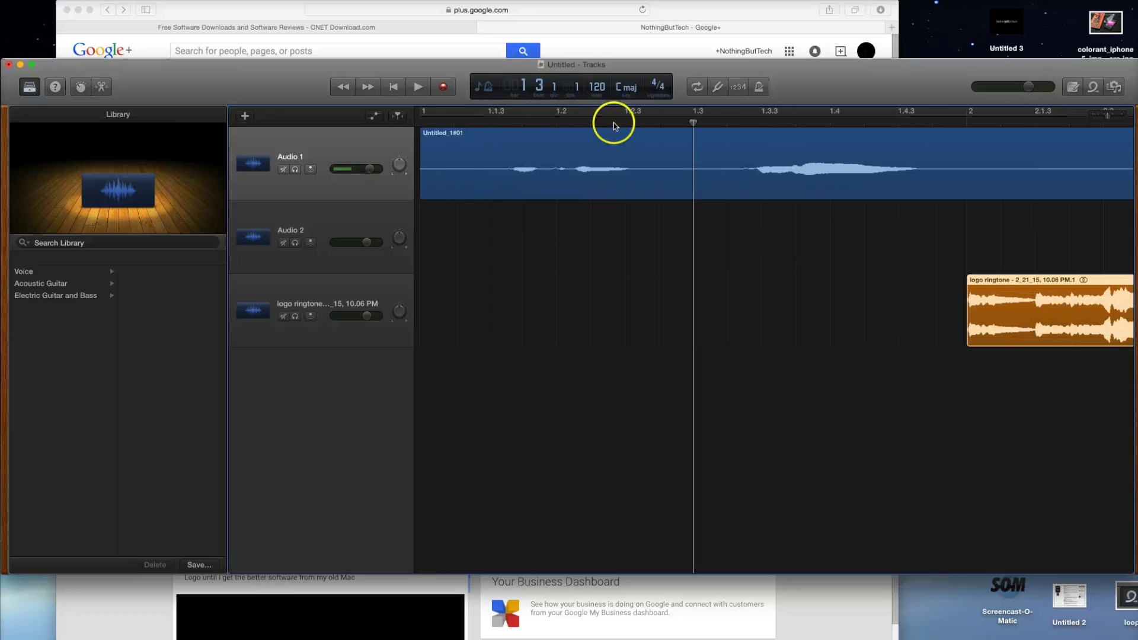
{"action": "scroll", "coordinate": [762, 231], "scroll_direction": "up", "scroll_amount": 2}
{"action": "left_click", "coordinate": [561, 186]}
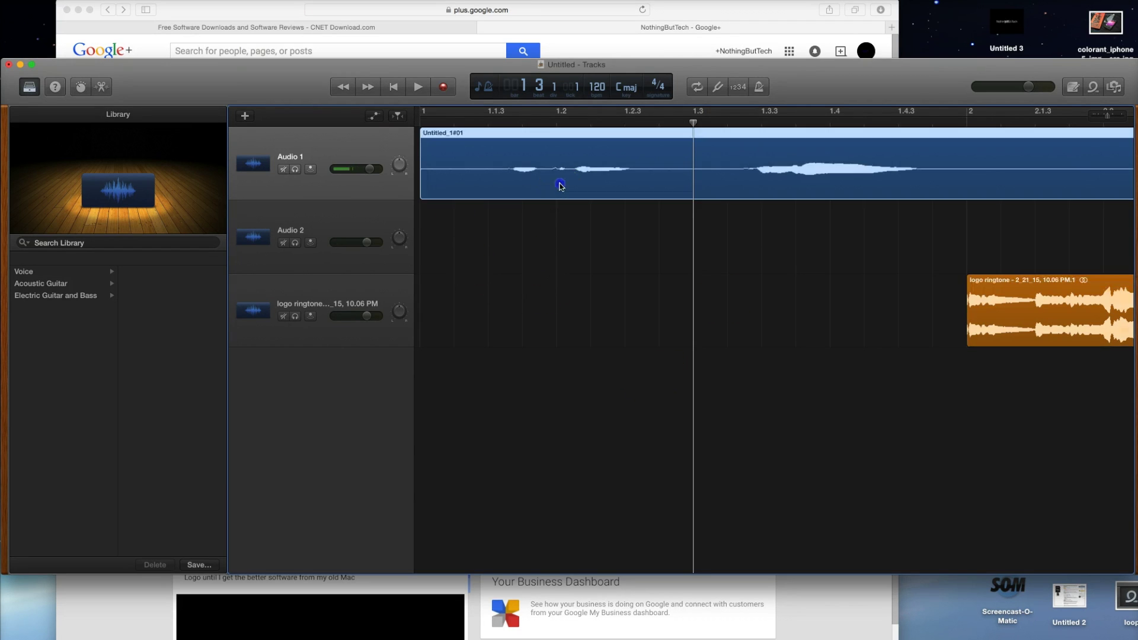
- Delete the Untitled_1#01 take, move logo ringtone to bar 1 of Audio 2, and play it
{"action": "key", "text": "Delete"}
{"action": "left_click_drag", "start_coordinate": [1026, 338], "coordinate": [442, 248]}
{"action": "mouse_move", "coordinate": [1108, 115]}
{"action": "left_mouse_down"}
{"action": "mouse_move", "coordinate": [1035, 122]}
{"action": "mouse_move", "coordinate": [1112, 121]}
{"action": "left_mouse_up"}
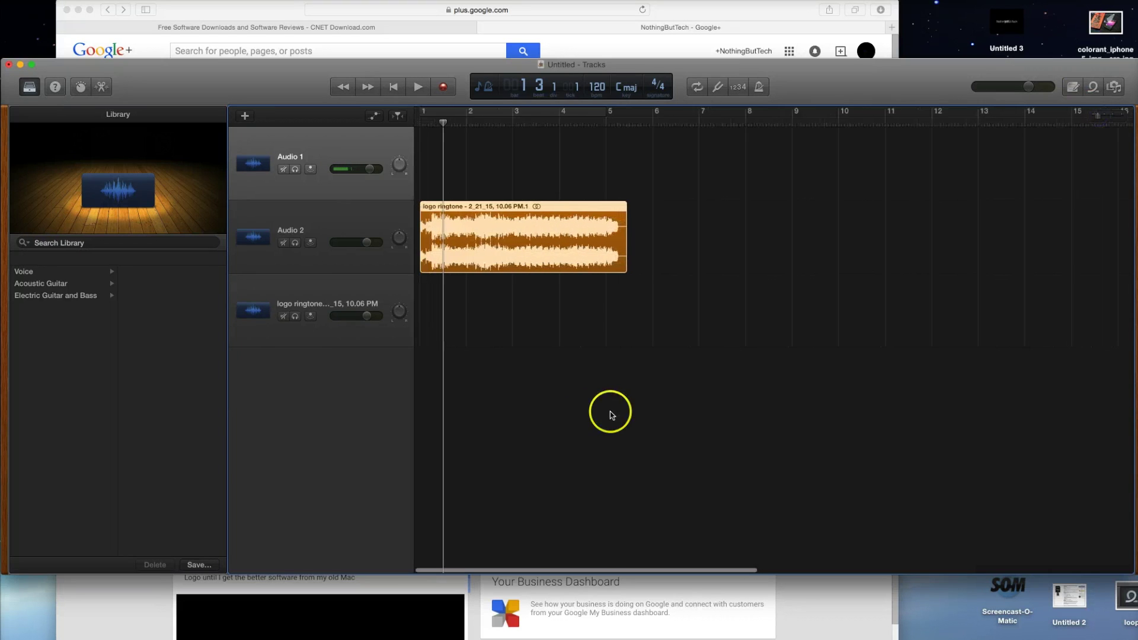
{"action": "left_click", "coordinate": [425, 123]}
{"action": "key", "text": "space"}
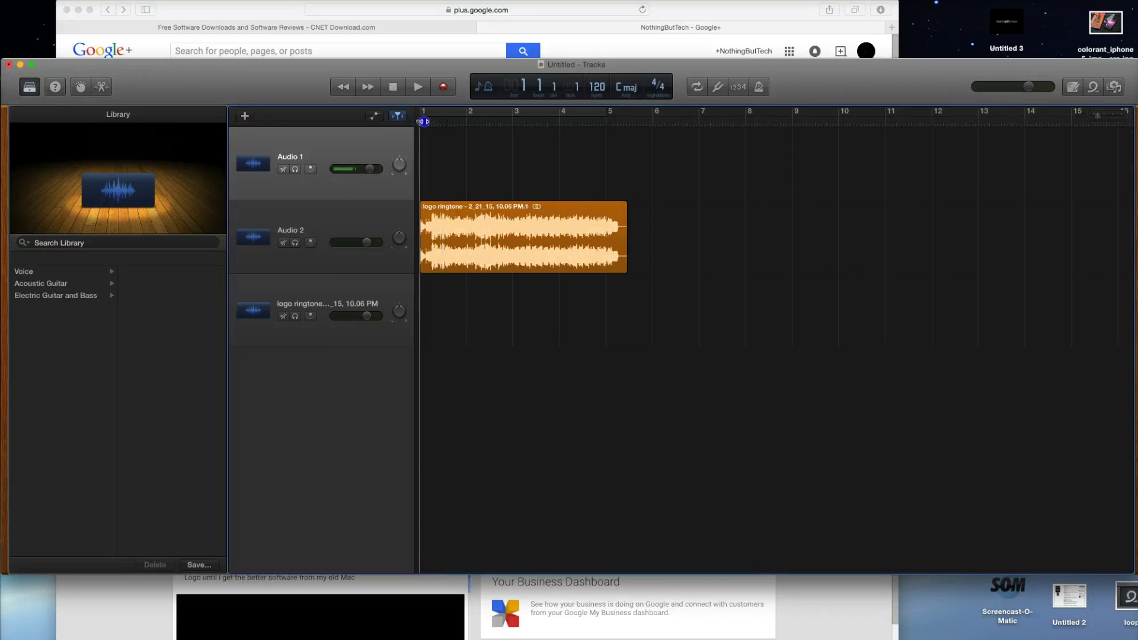
{"action": "key", "text": "space"}
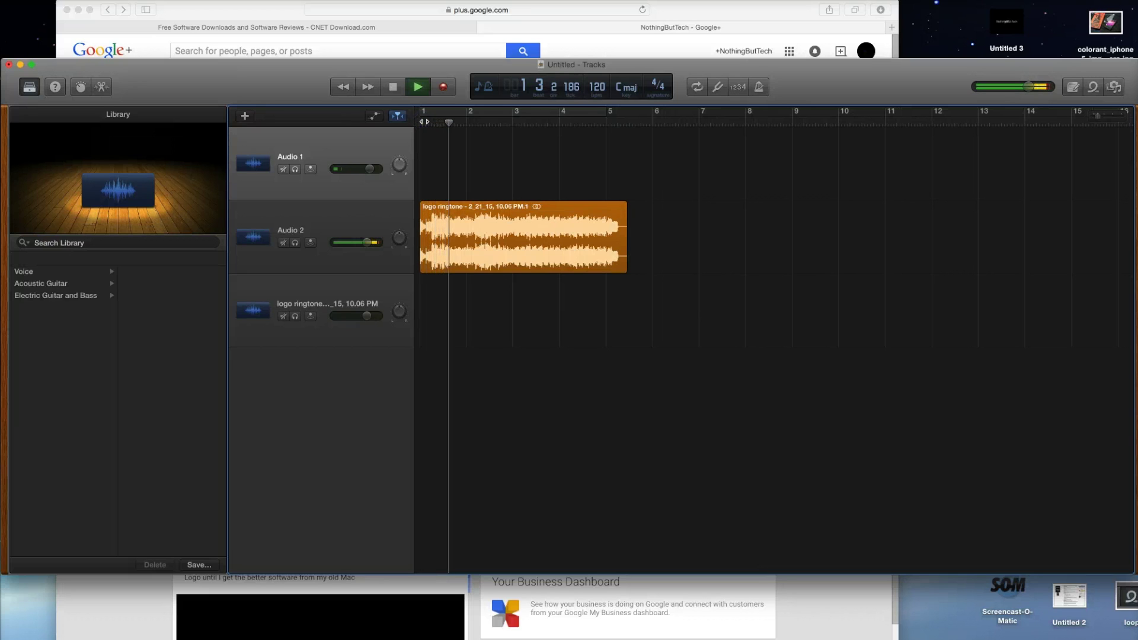
{"action": "key", "text": "space"}
{"action": "left_click", "coordinate": [481, 248]}
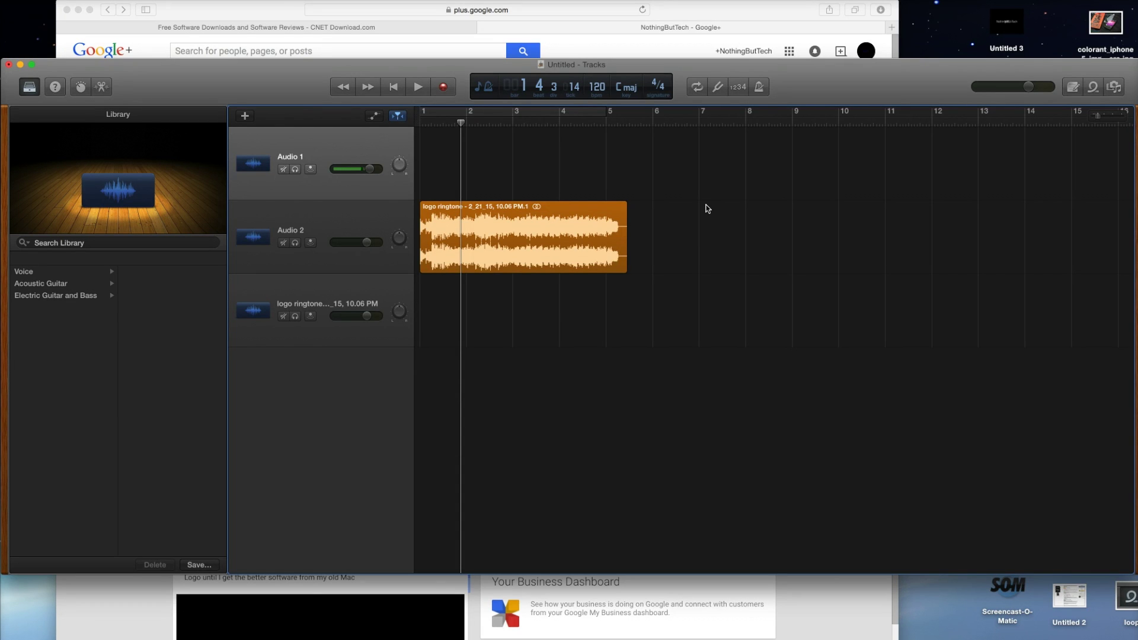
- Nudge Audio 2's volume up slightly, then record a five-bar take, Untitled_1#02, on Audio 1
{"action": "left_click", "coordinate": [324, 170]}
{"action": "left_click", "coordinate": [424, 117]}
{"action": "left_click", "coordinate": [473, 213]}
{"action": "left_click", "coordinate": [370, 243]}
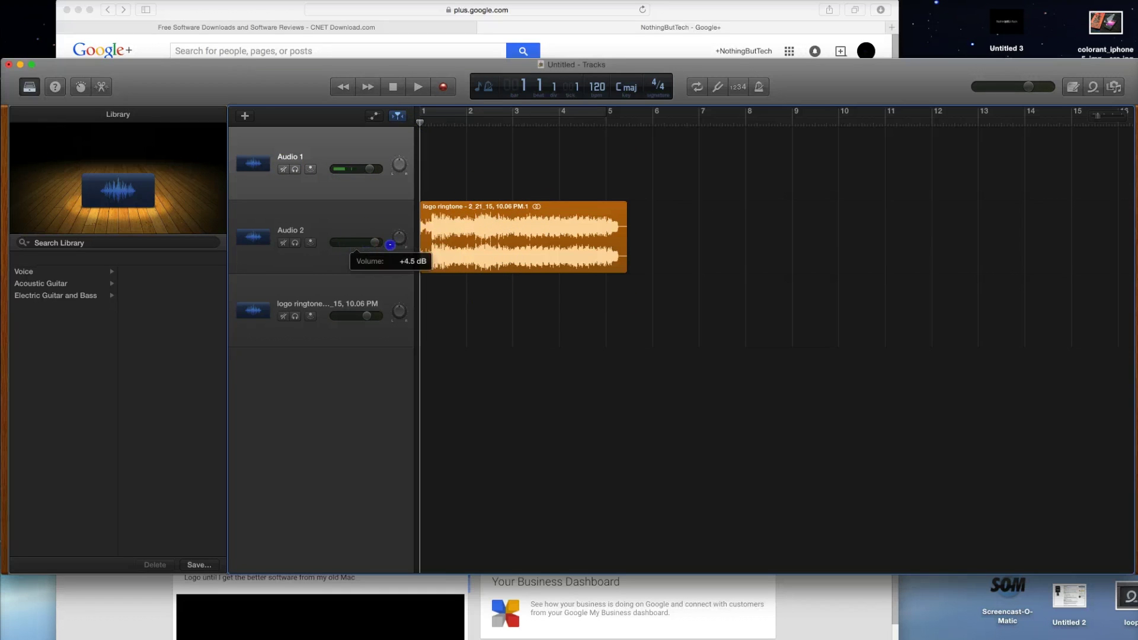
{"action": "left_click_drag", "start_coordinate": [377, 257], "coordinate": [378, 258]}
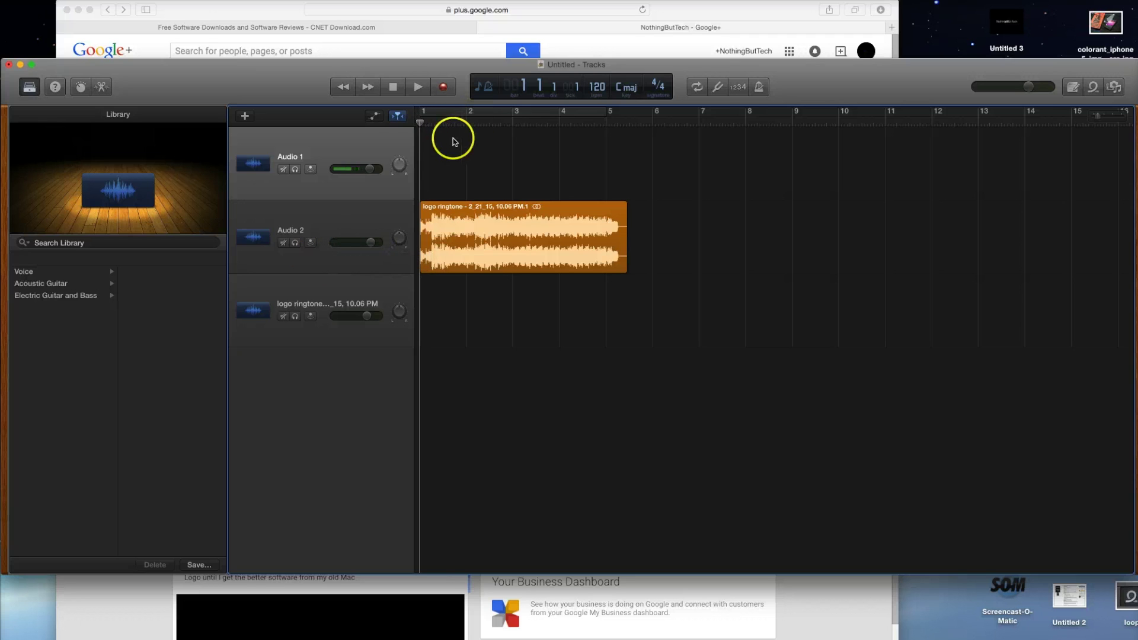
{"action": "left_click", "coordinate": [449, 87]}
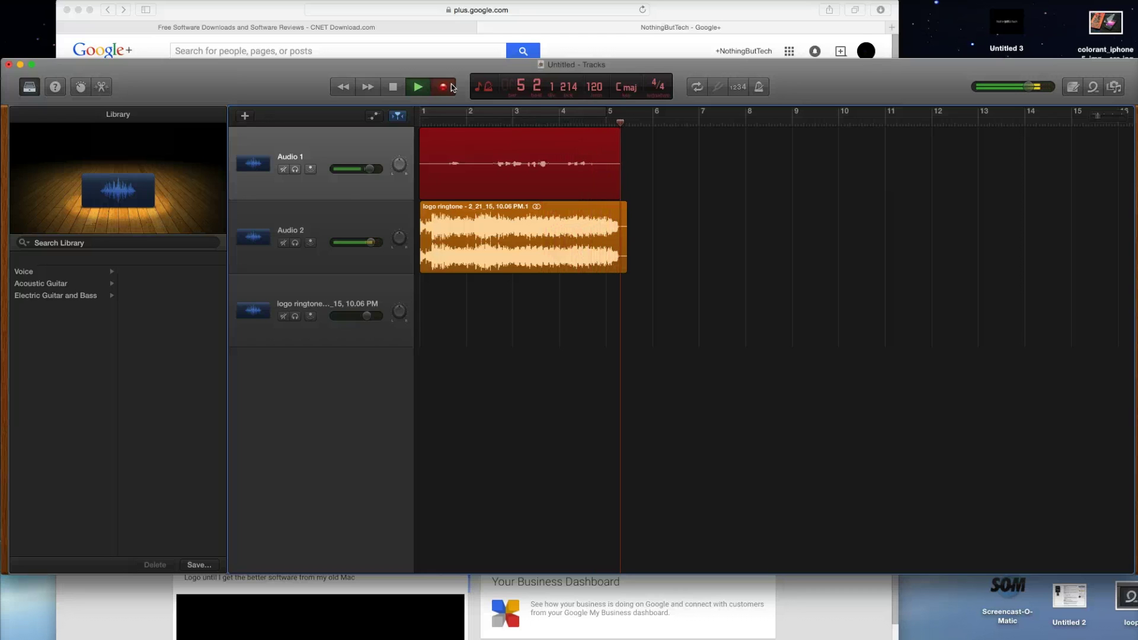
{"action": "key", "text": "space"}
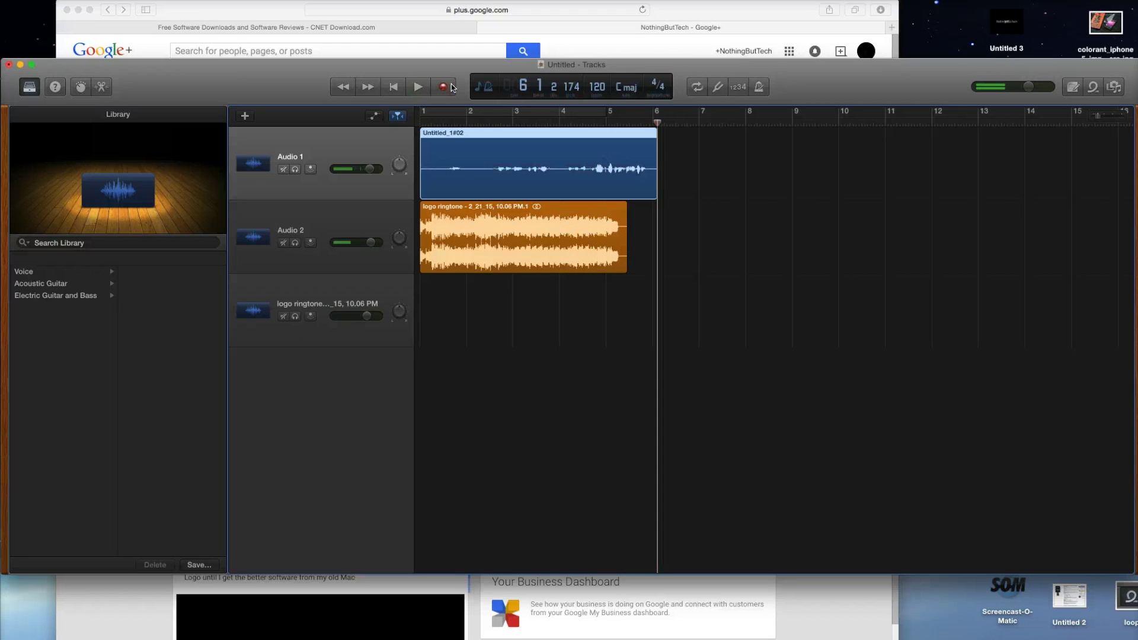
- Play back the new take, then lower Audio 2's volume to -15.8 dB
{"action": "left_click", "coordinate": [426, 125]}
{"action": "key", "text": "space"}
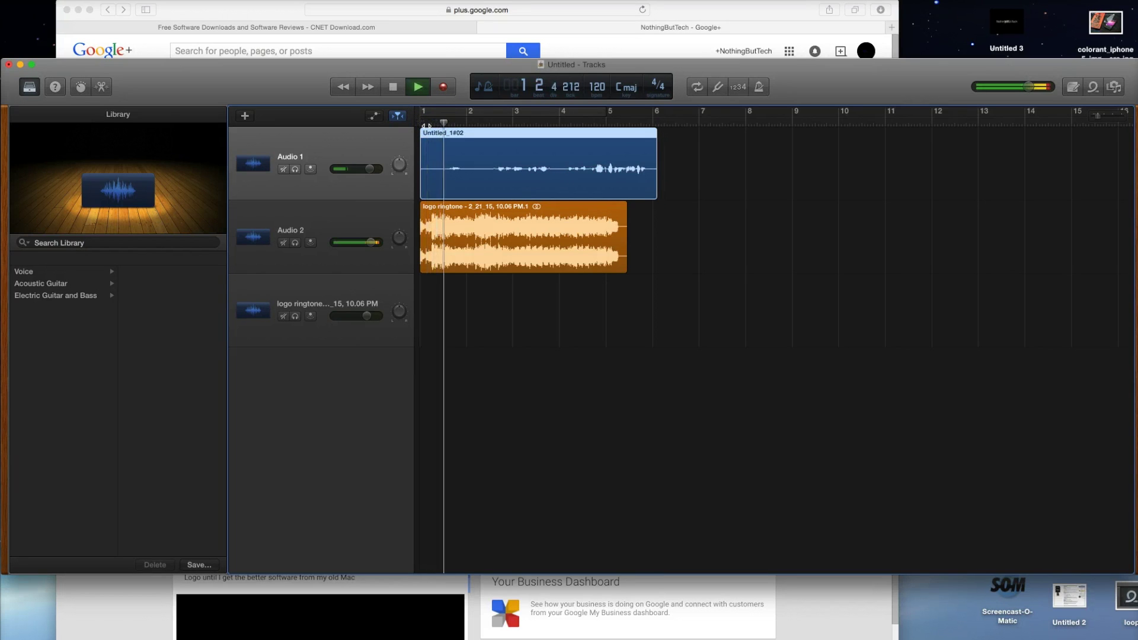
{"action": "key", "text": "space"}
{"action": "left_click", "coordinate": [371, 243]}
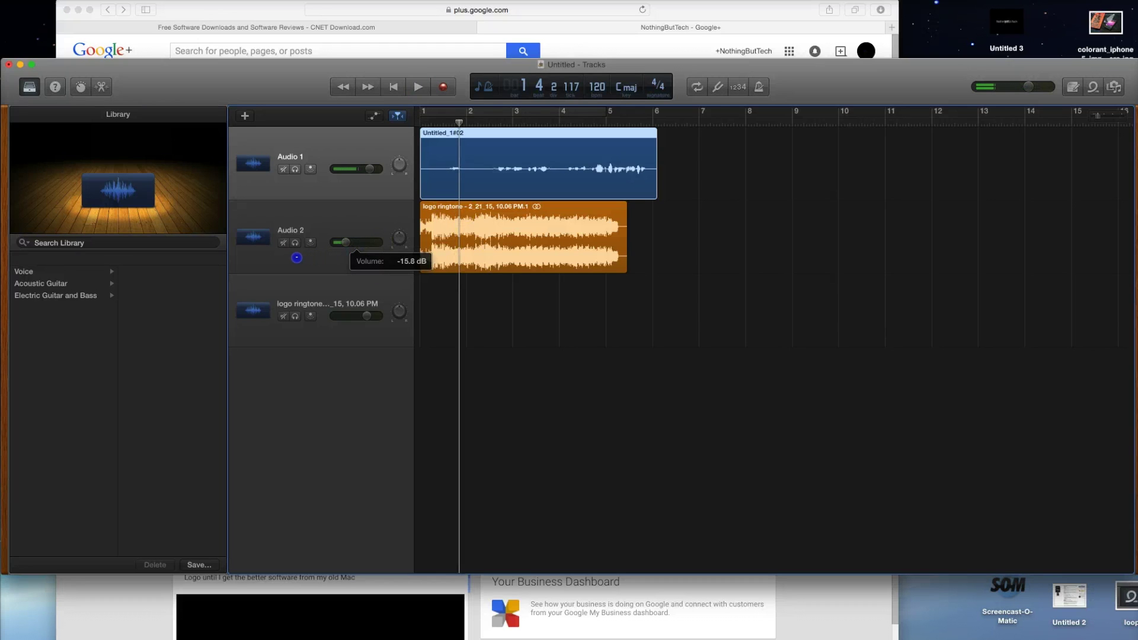
{"action": "left_click_drag", "start_coordinate": [297, 257], "coordinate": [297, 257]}
- Replay the mix from bar 1 to hear the new take against the ringtone
{"action": "left_click", "coordinate": [423, 122]}
{"action": "left_click", "coordinate": [378, 169]}
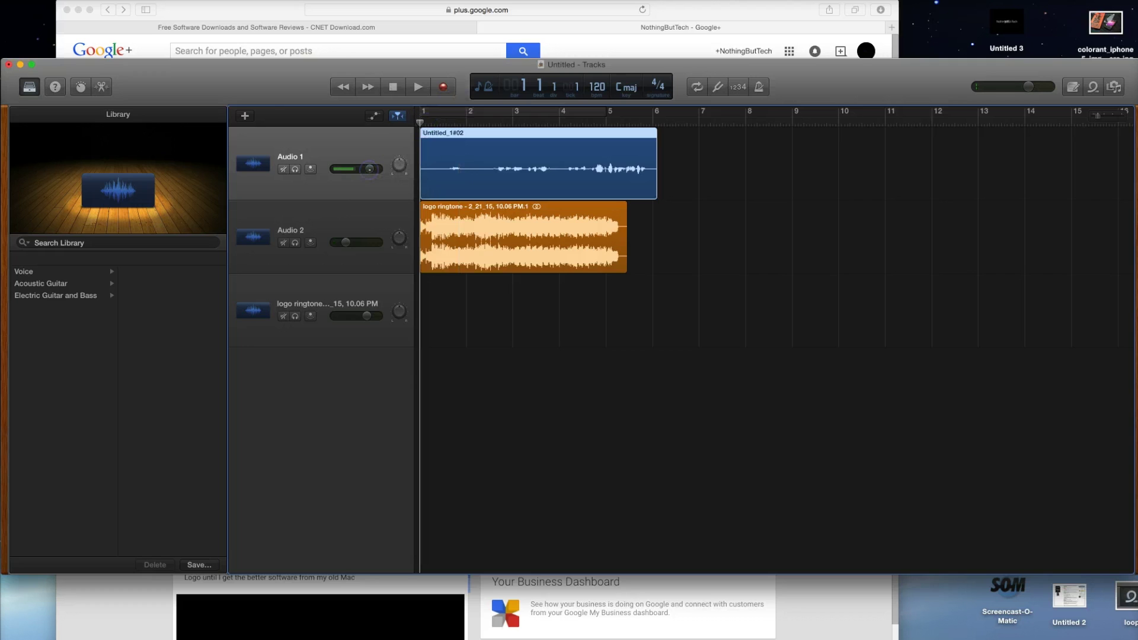
{"action": "key", "text": "space"}
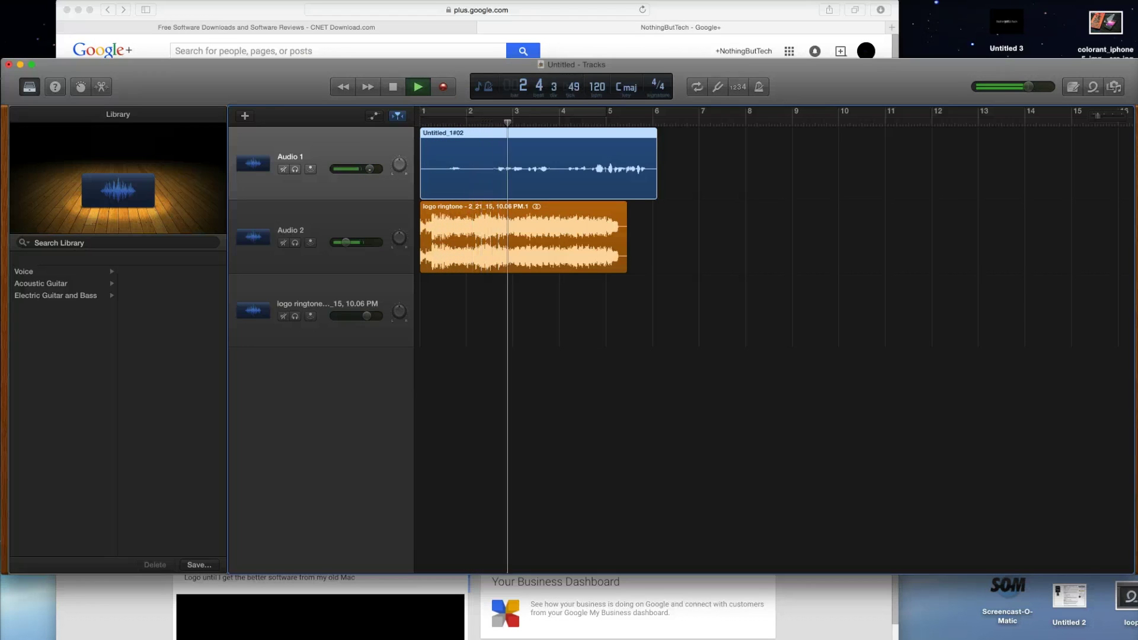
{"action": "key", "text": "space"}
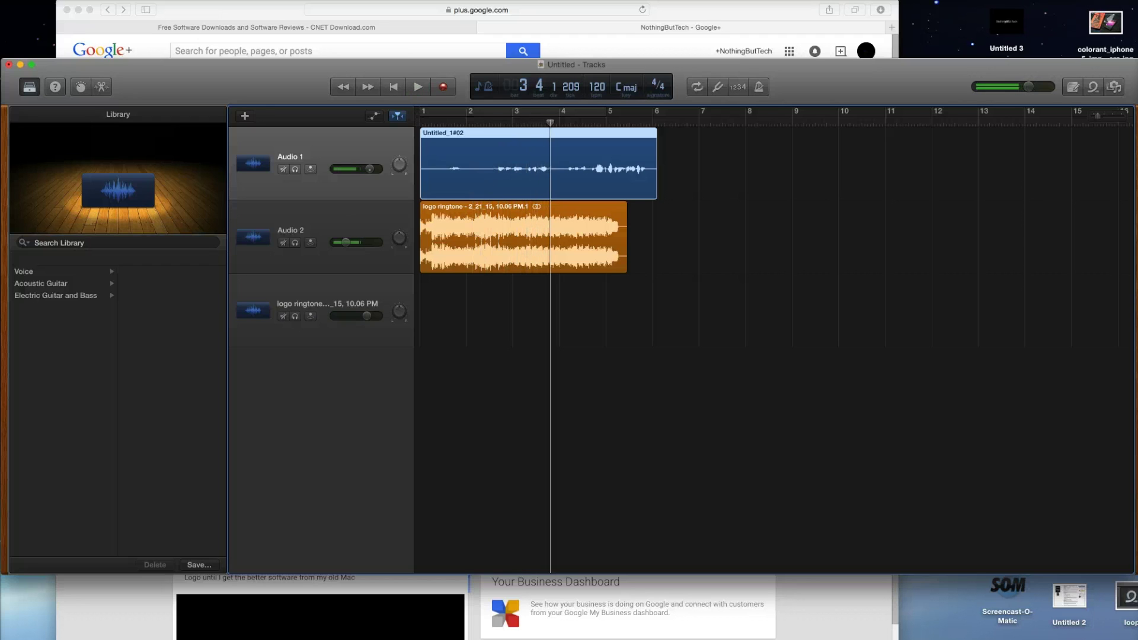
- Delete the logo ringtone region and the Untitled_1#02 recording
{"action": "left_click", "coordinate": [619, 237]}
{"action": "key", "text": "Delete"}
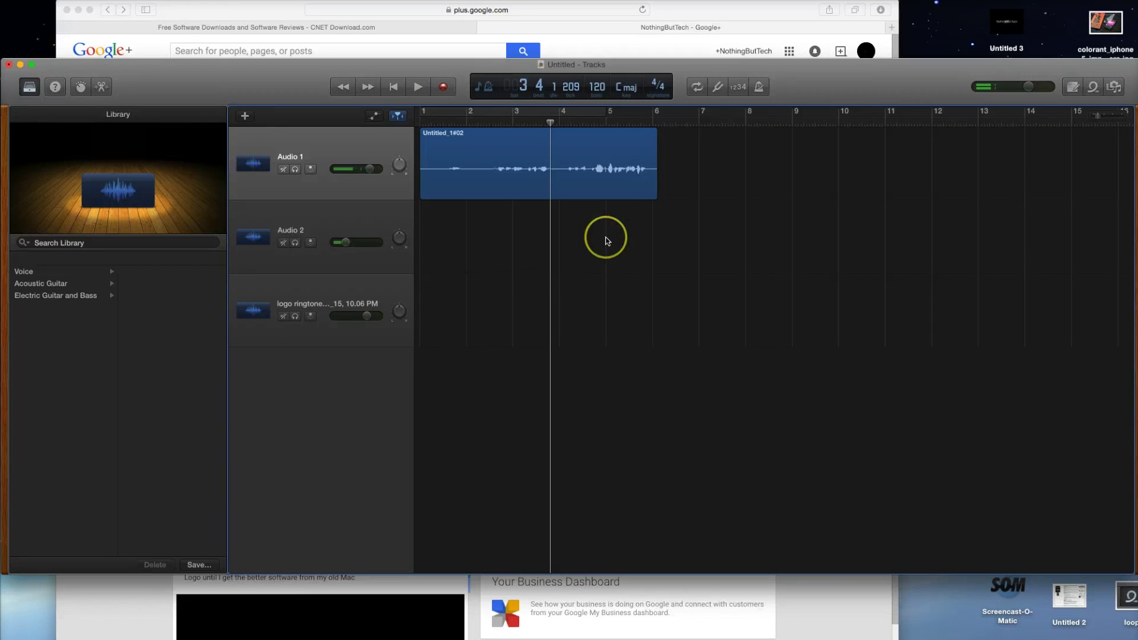
{"action": "left_click", "coordinate": [508, 174]}
{"action": "key", "text": "Delete"}
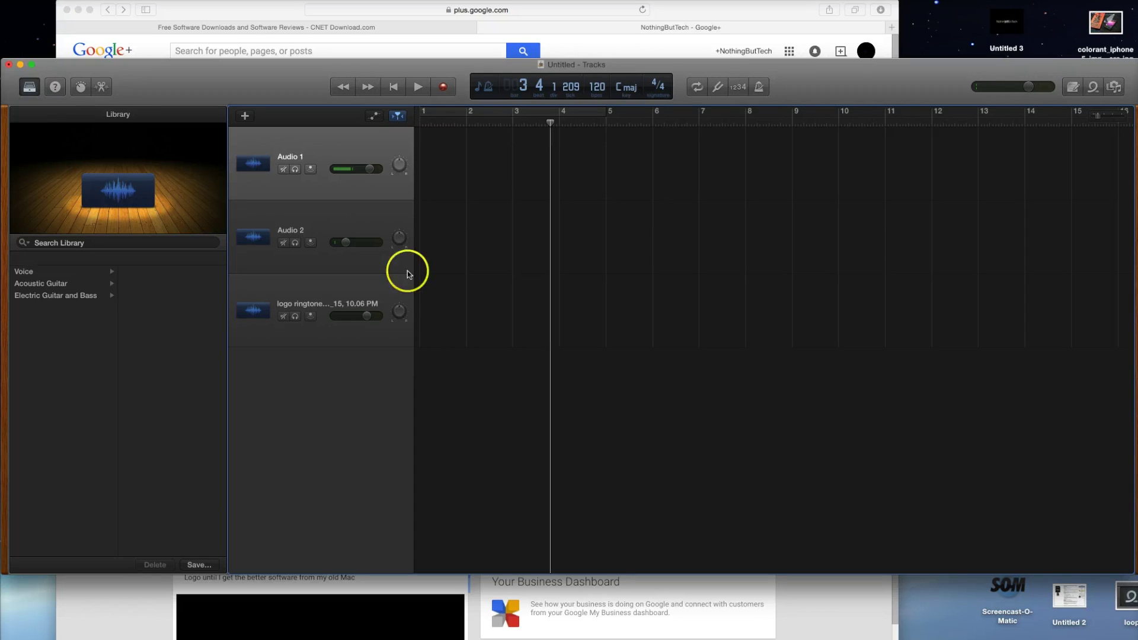
- Remove the logo ringtone track and return the playhead to bar 1
{"action": "left_click", "coordinate": [283, 301]}
{"action": "left_click", "coordinate": [453, 316]}
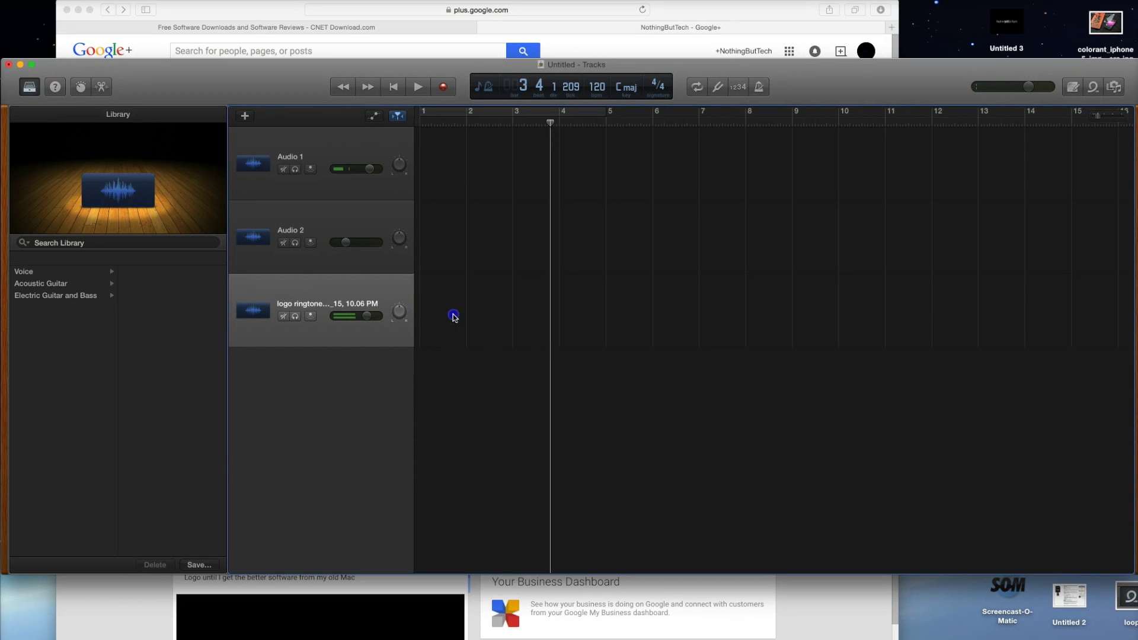
{"action": "left_click", "coordinate": [318, 261]}
{"action": "left_click", "coordinate": [313, 306]}
{"action": "key", "text": "super+BackSpace"}
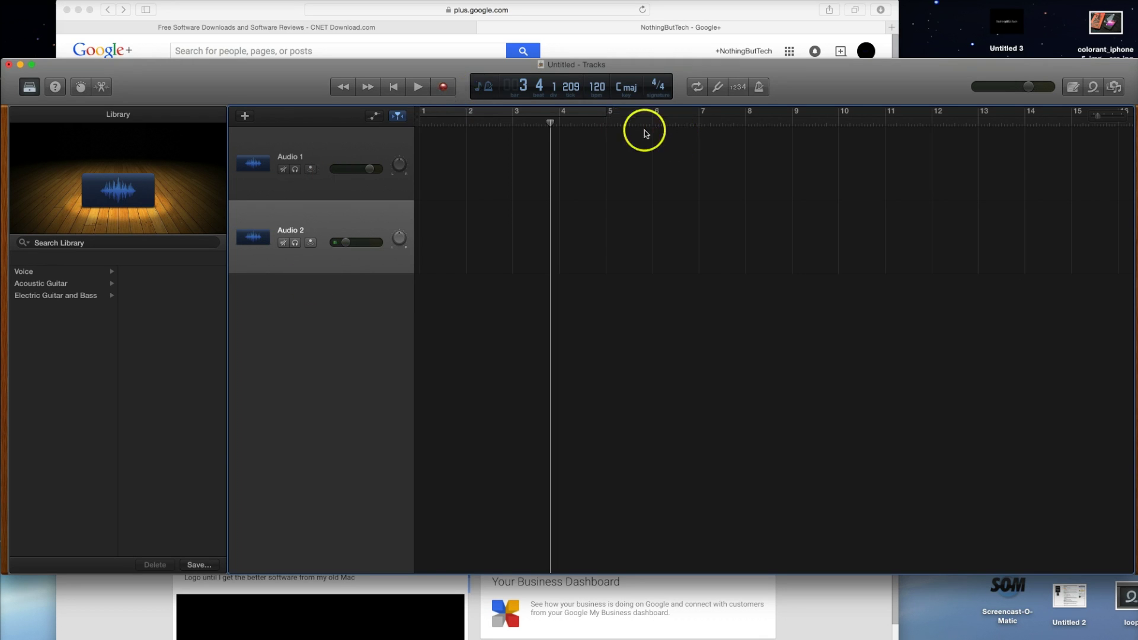
{"action": "left_click_drag", "start_coordinate": [431, 126], "coordinate": [410, 127]}
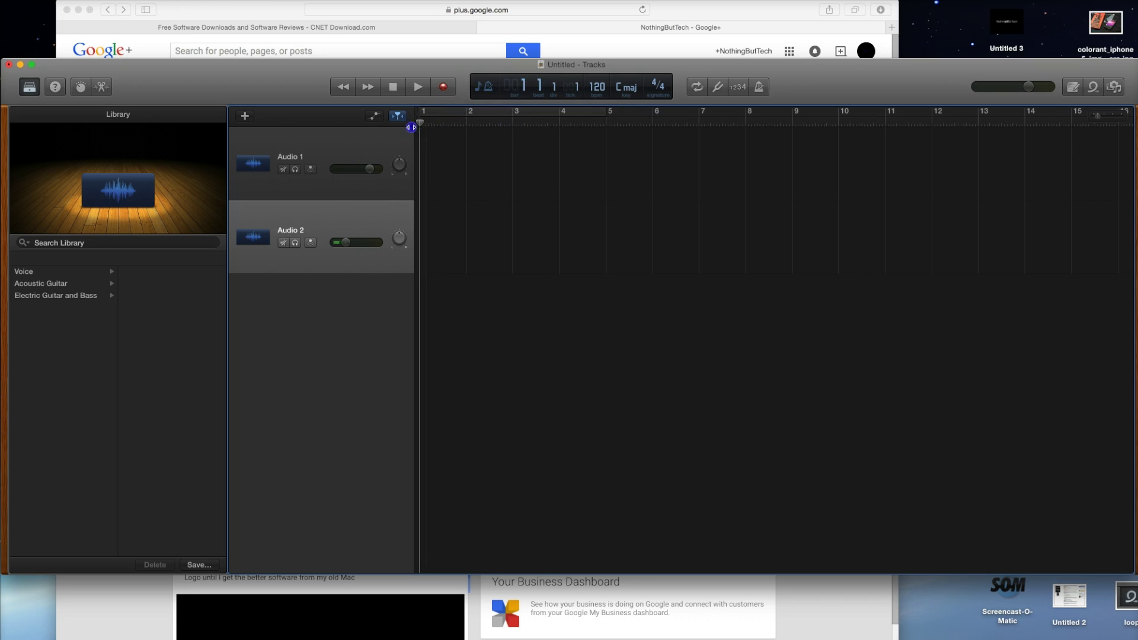
- Audition Bright, Compressed, Fuzz and Tube Vocal on Audio 2, raising its volume to about 0 dB
{"action": "left_click", "coordinate": [46, 272]}
{"action": "left_click", "coordinate": [127, 272]}
{"action": "left_click", "coordinate": [149, 296]}
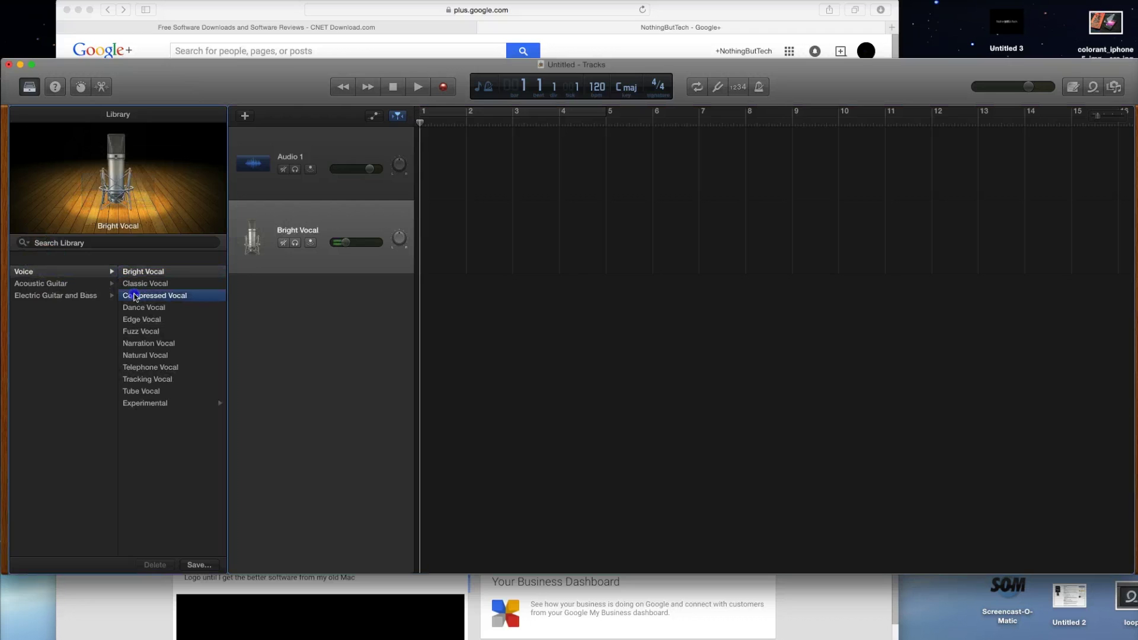
{"action": "left_click", "coordinate": [150, 331]}
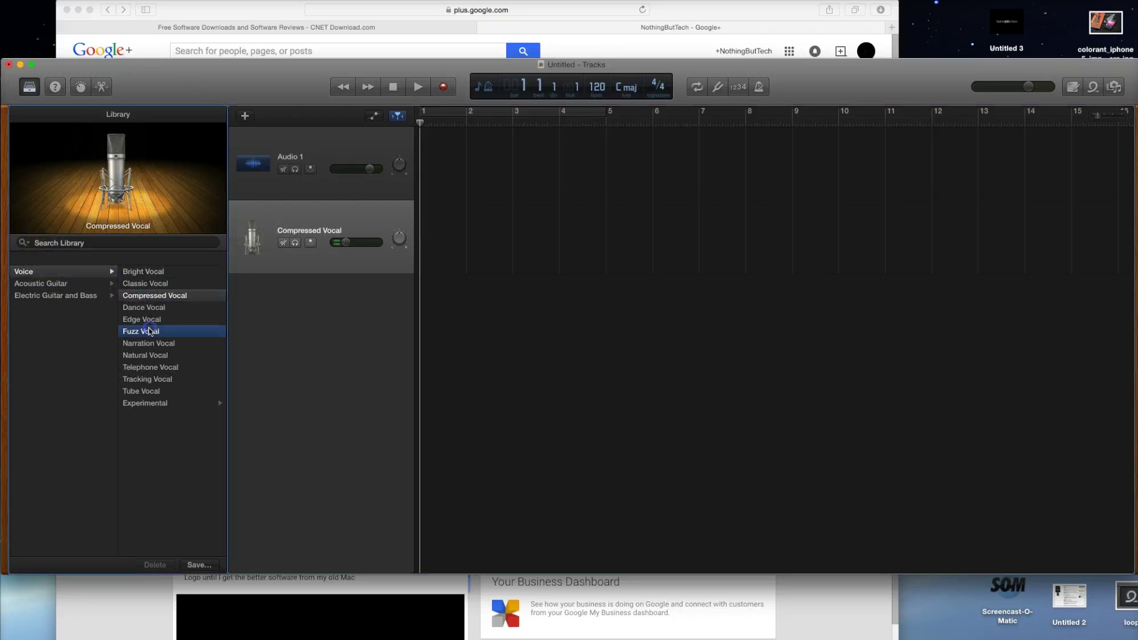
{"action": "left_click", "coordinate": [150, 393]}
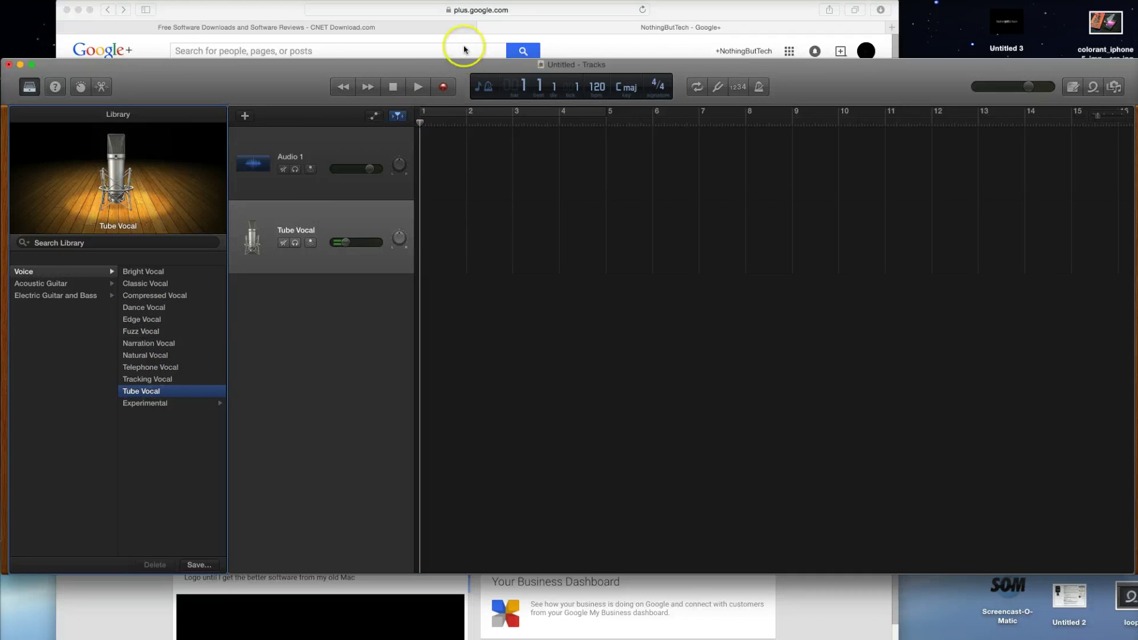
{"action": "left_click_drag", "start_coordinate": [344, 245], "coordinate": [370, 243]}
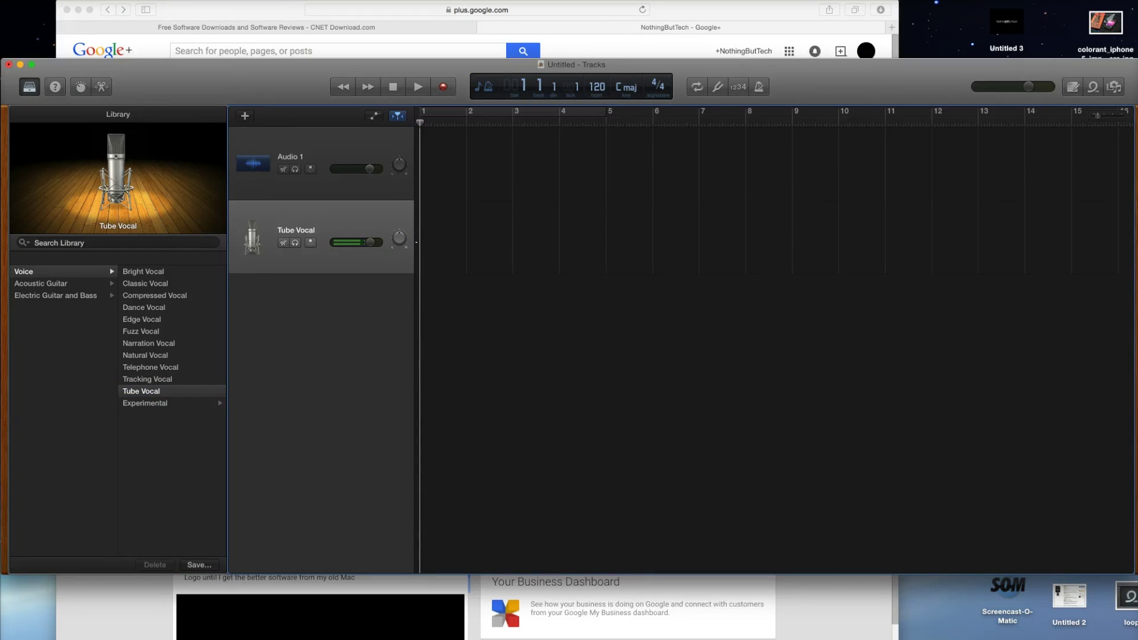
- Try Classic and Compressed Vocal, settle on Narration Vocal, and show the Note Pad
{"action": "left_click", "coordinate": [155, 284]}
{"action": "left_click", "coordinate": [156, 294]}
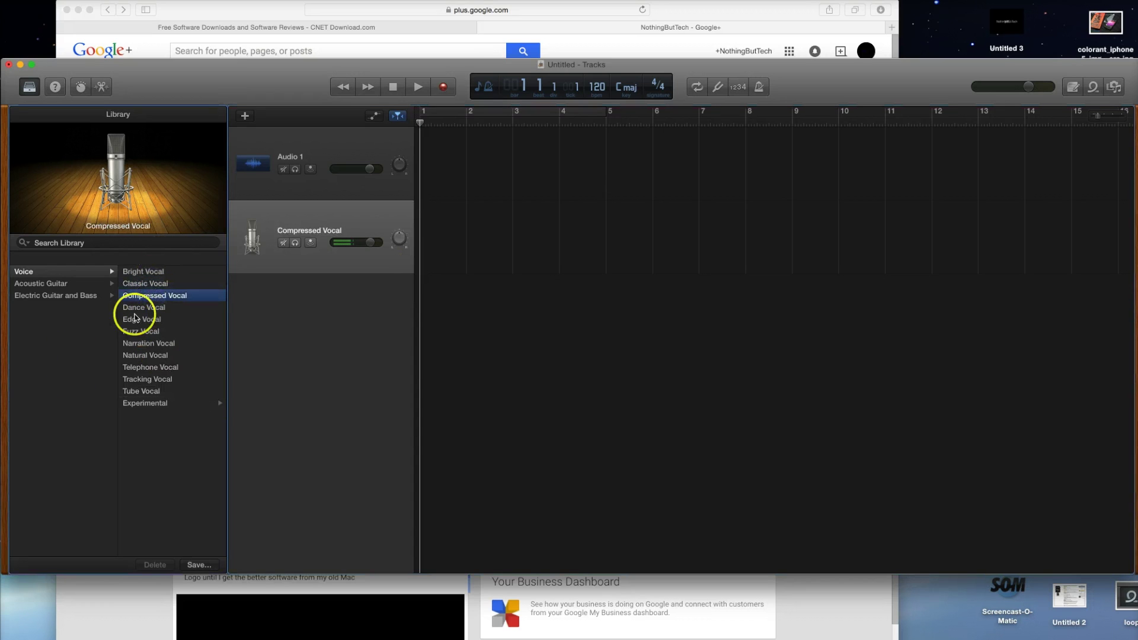
{"action": "left_click", "coordinate": [157, 343]}
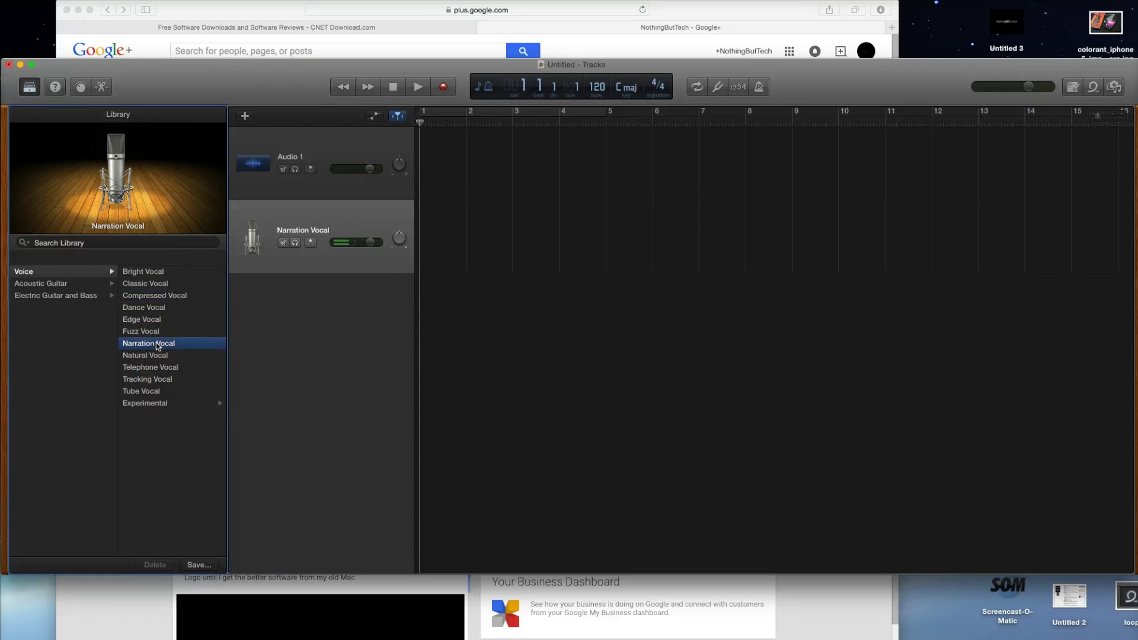
{"action": "left_click", "coordinate": [149, 317]}
{"action": "left_click", "coordinate": [1074, 87]}
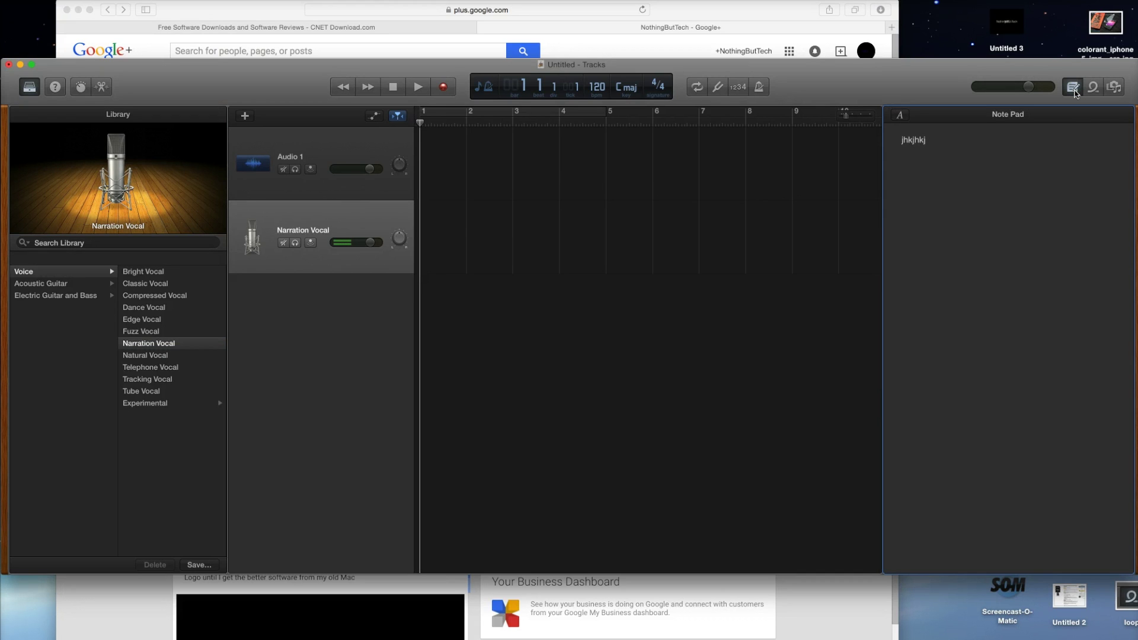
- Reopen the Note Pad and select its existing text to clear it
{"action": "left_click", "coordinate": [1074, 88]}
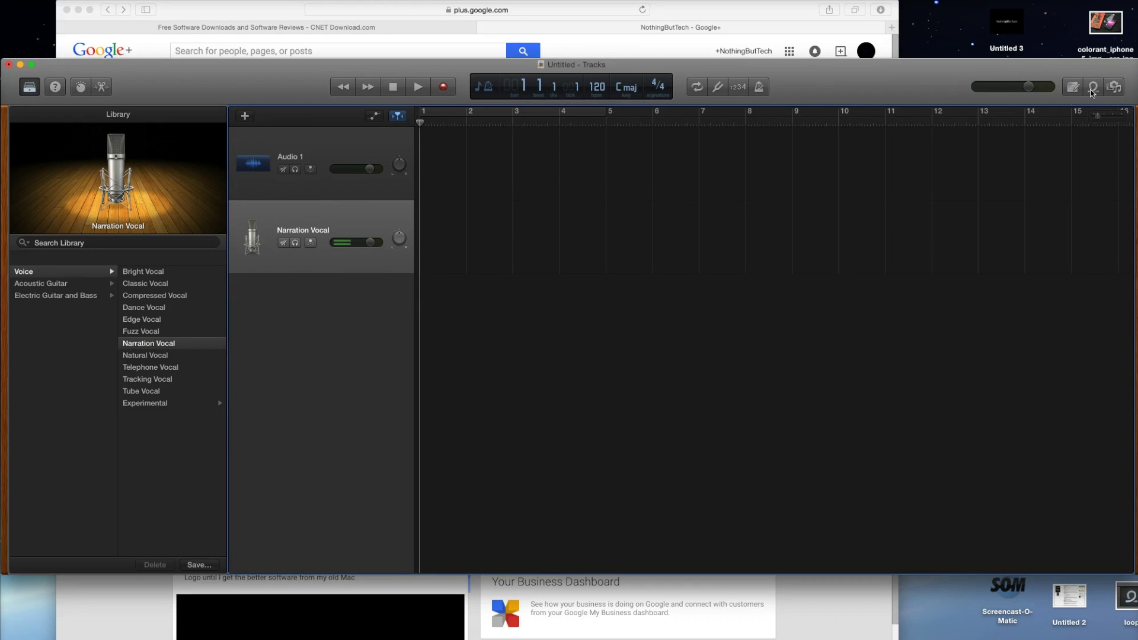
{"action": "left_click", "coordinate": [1073, 88]}
{"action": "left_click_drag", "start_coordinate": [931, 147], "coordinate": [848, 143]}
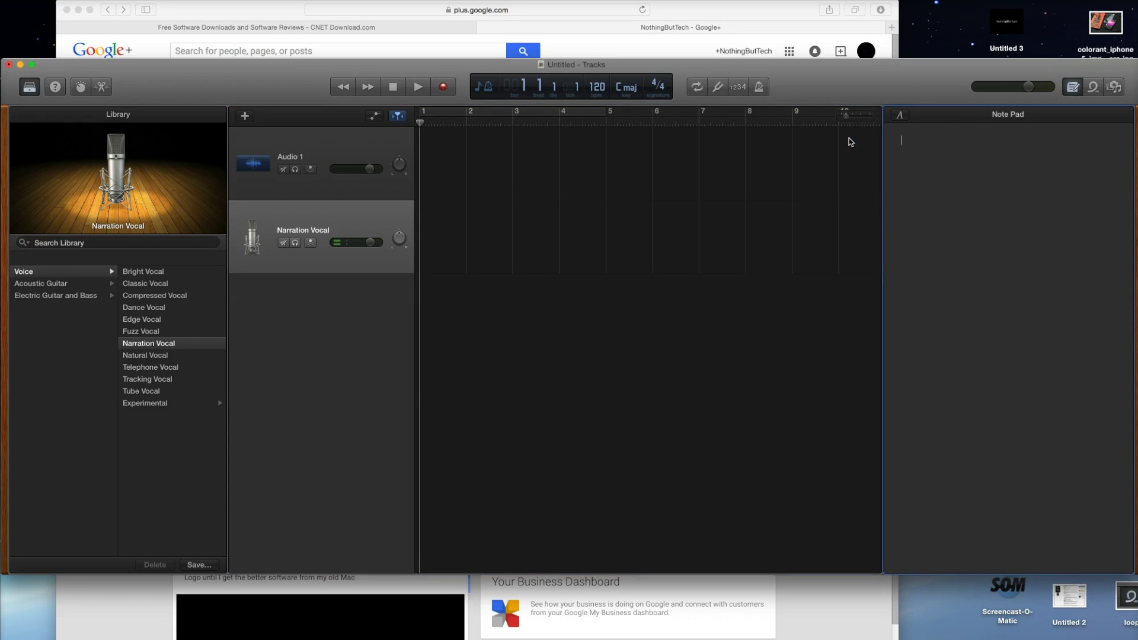
- Show the Apple Loops browser and preview the Abstract Atmosphere 080 loop
{"action": "left_click", "coordinate": [1094, 87]}
{"action": "left_click", "coordinate": [1095, 88]}
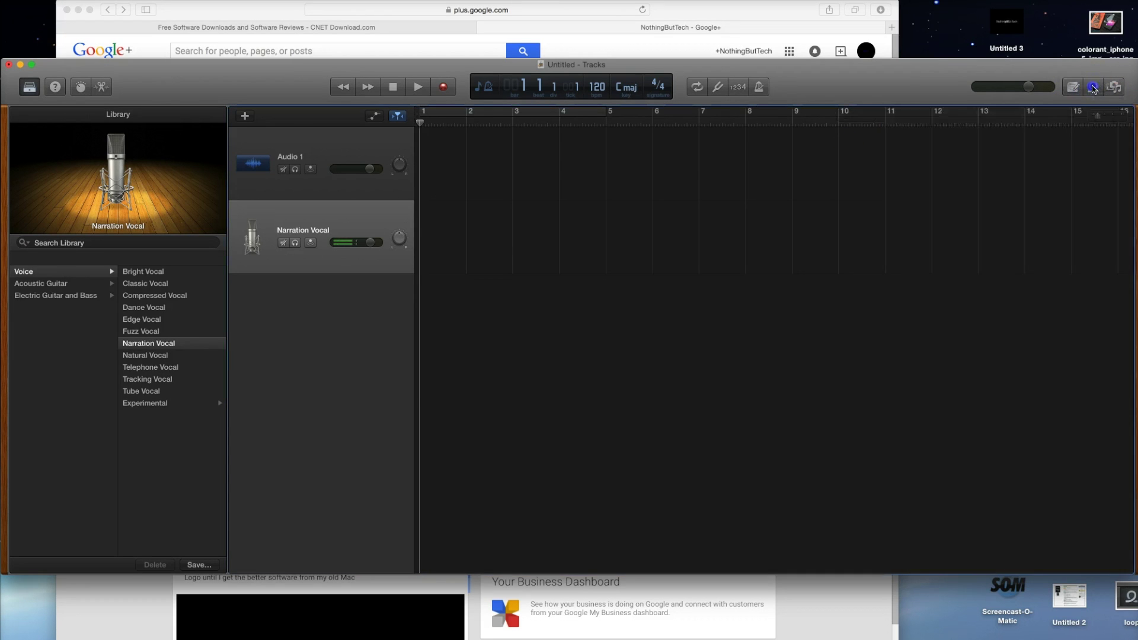
{"action": "left_click", "coordinate": [1094, 87]}
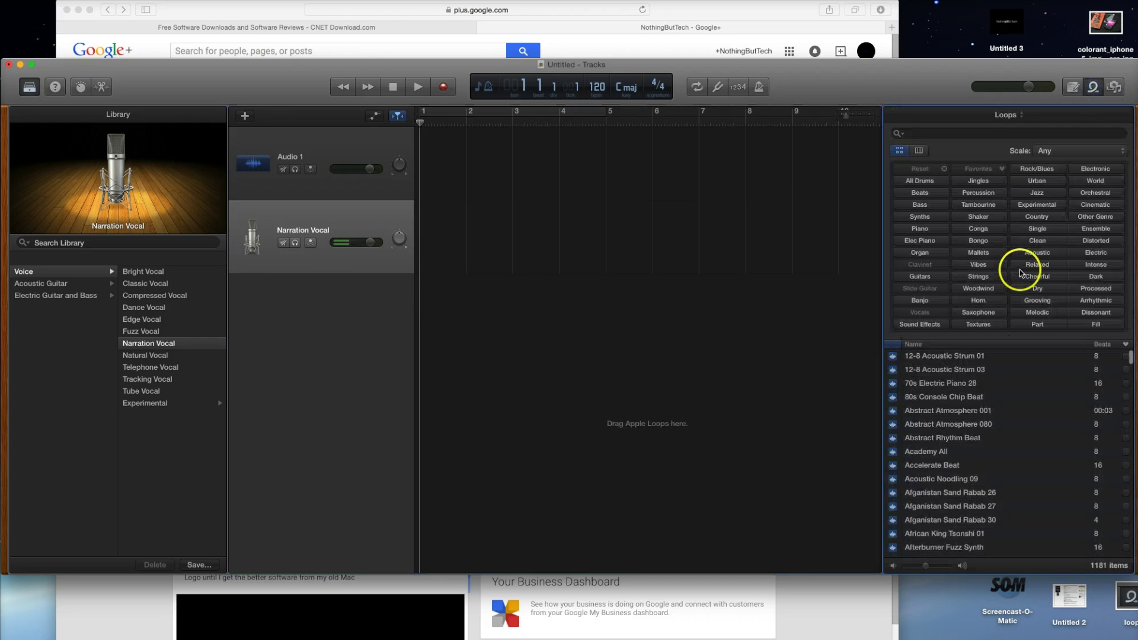
{"action": "left_click", "coordinate": [934, 424]}
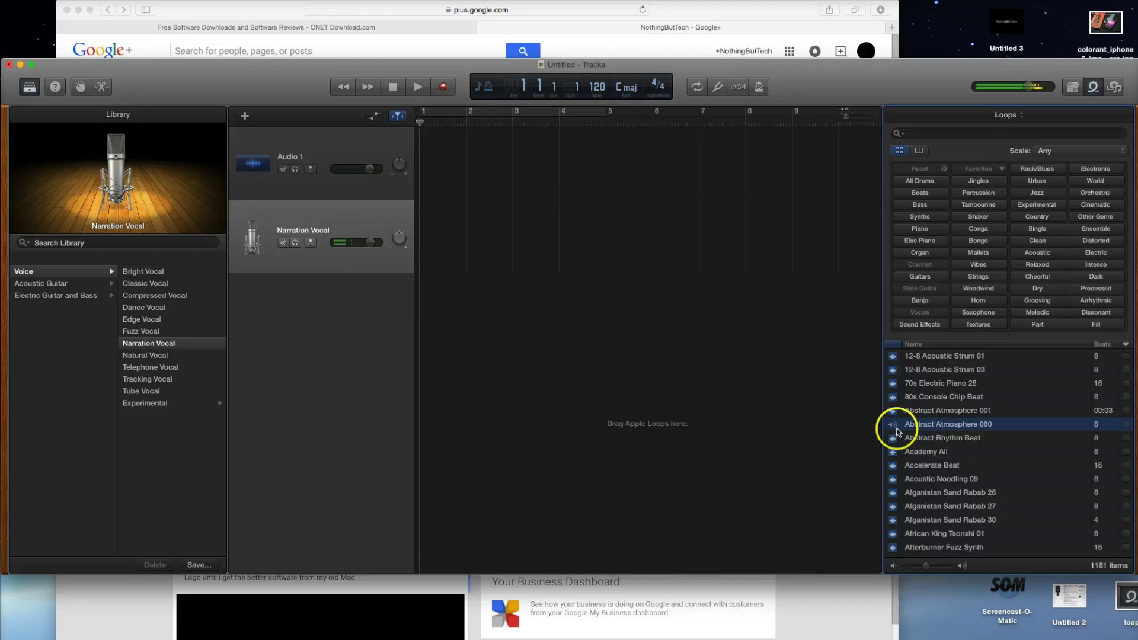
{"action": "left_click", "coordinate": [922, 430]}
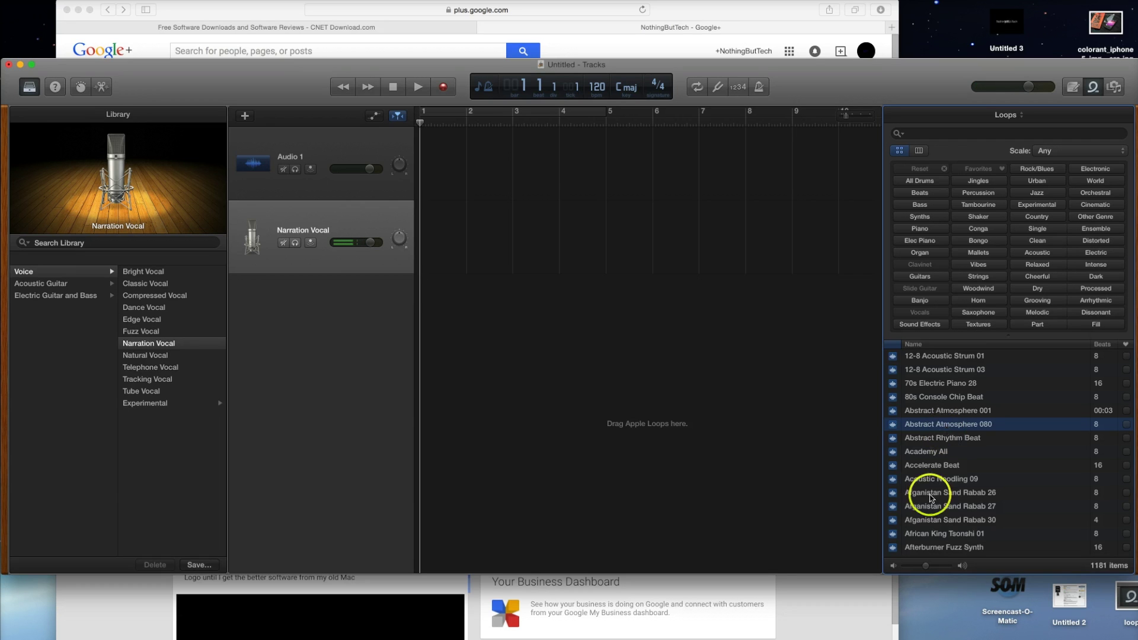
- Drag Afganistan Sand Rabab 27 onto the first track and slide its region to bar 1
{"action": "left_click_drag", "start_coordinate": [944, 506], "coordinate": [464, 147]}
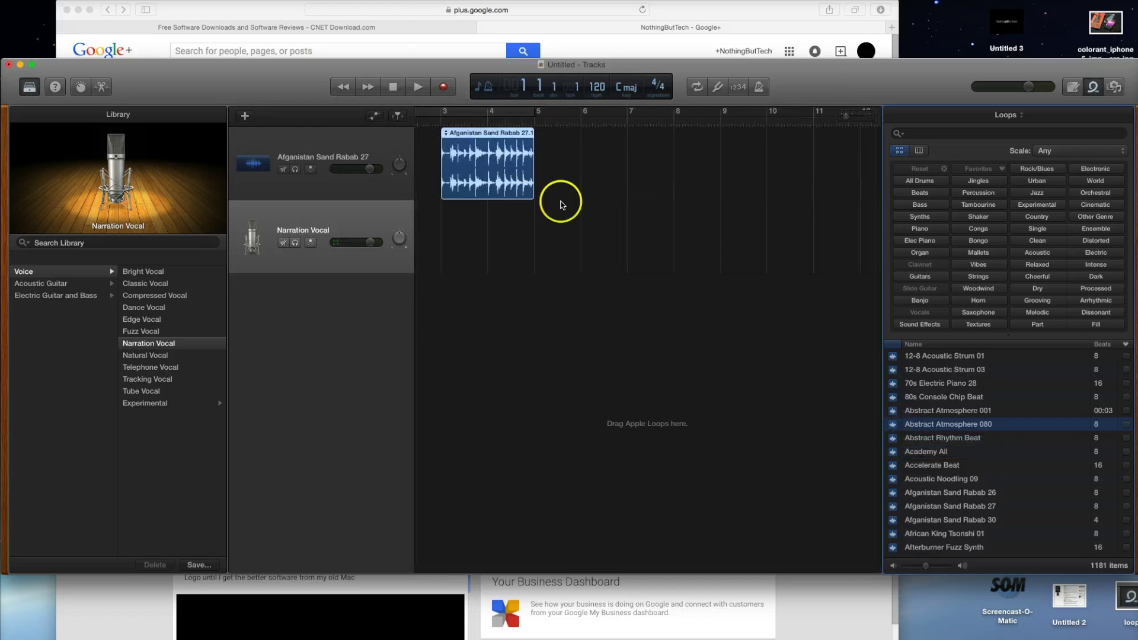
{"action": "left_click_drag", "start_coordinate": [597, 183], "coordinate": [486, 182]}
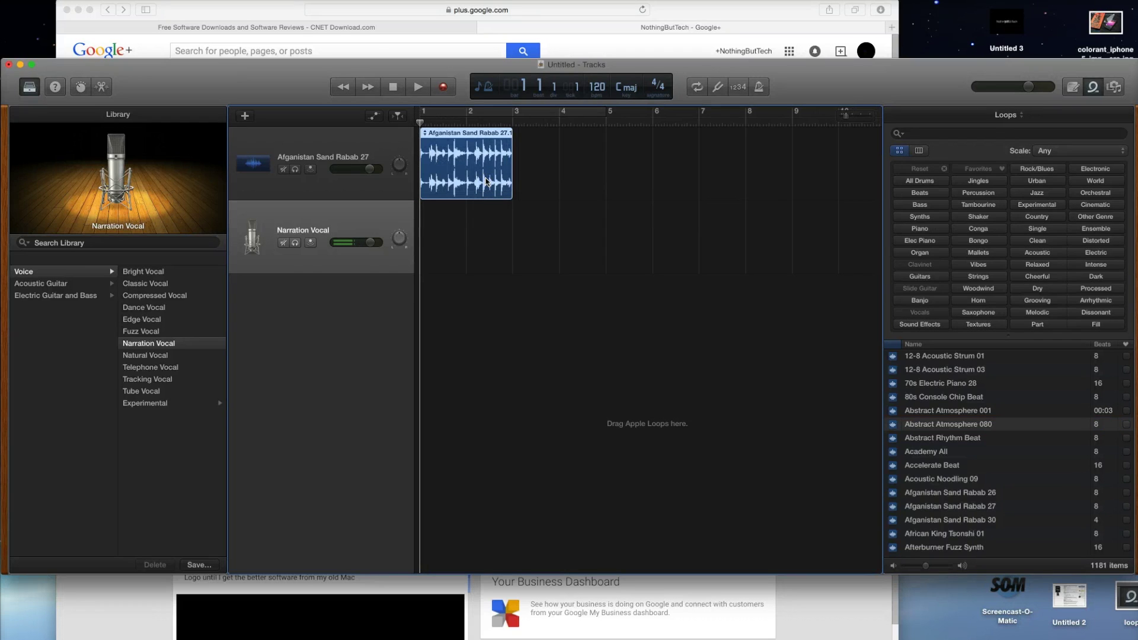
{"action": "left_click", "coordinate": [531, 183]}
{"action": "left_click", "coordinate": [16, 533]}
- Filter Beats loops by the Dry, Grooving, Acoustic, Clean and Urban keywords
{"action": "left_click", "coordinate": [921, 192]}
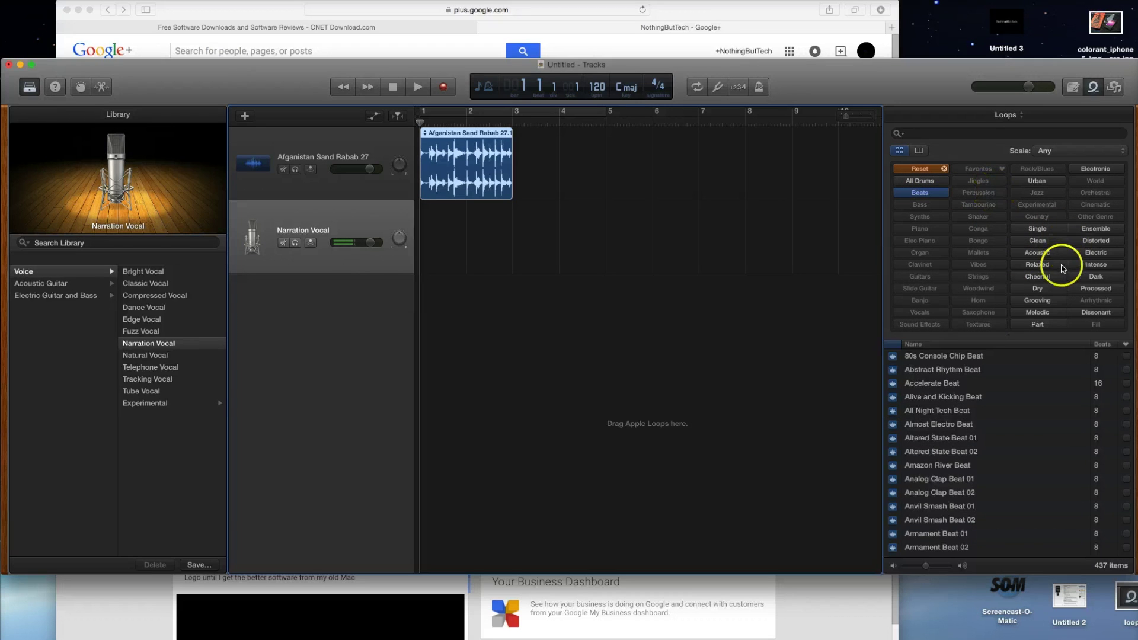
{"action": "left_click", "coordinate": [1043, 291]}
{"action": "left_click", "coordinate": [1046, 301]}
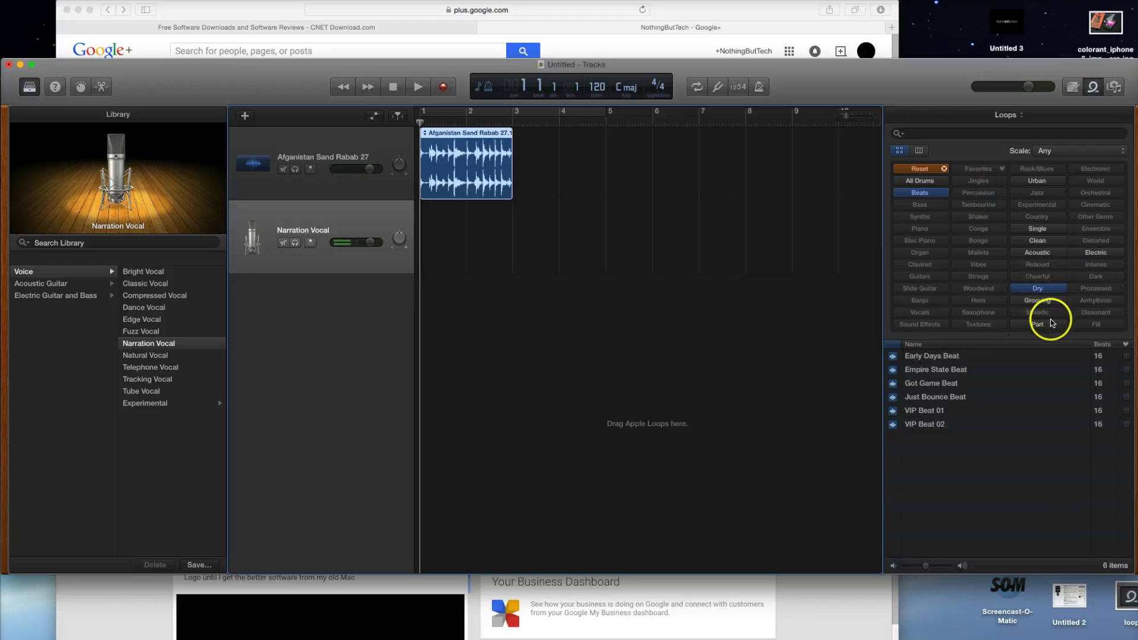
{"action": "left_click", "coordinate": [1046, 301]}
{"action": "left_click", "coordinate": [1042, 256]}
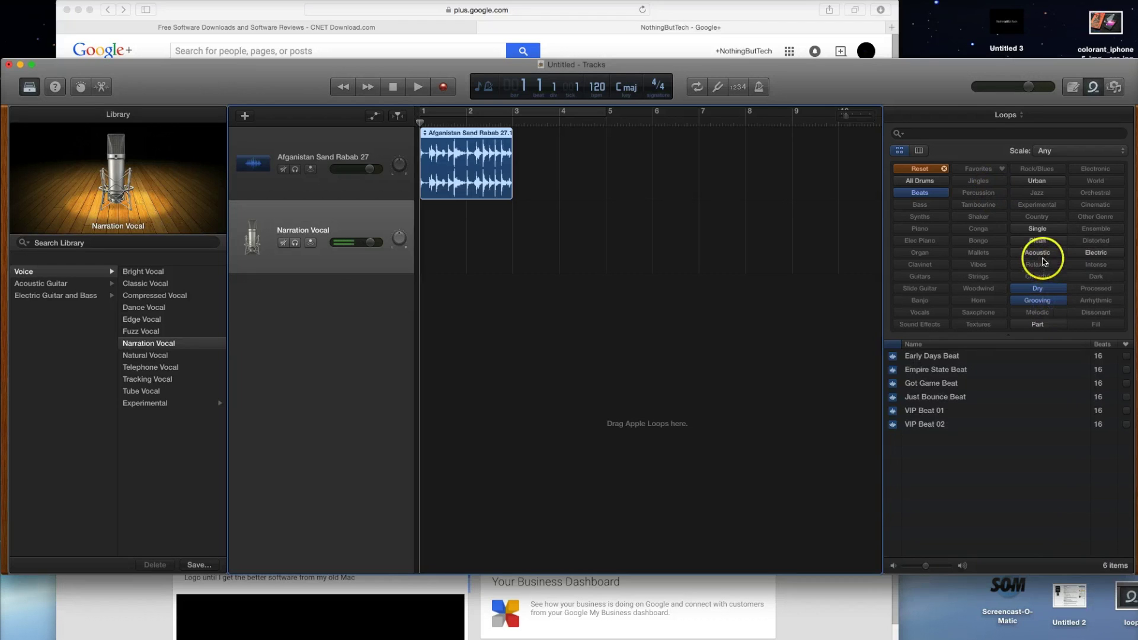
{"action": "left_click", "coordinate": [1038, 239]}
{"action": "left_click", "coordinate": [1043, 231]}
{"action": "left_click", "coordinate": [1036, 181]}
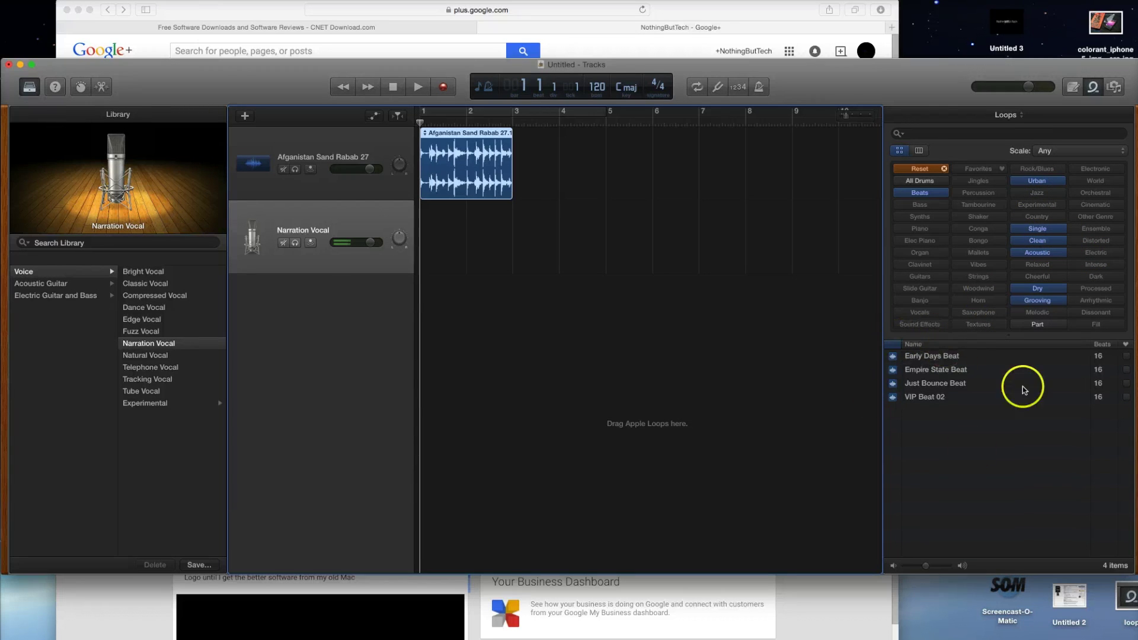
- Clear every loop keyword except Beats
{"action": "left_click", "coordinate": [1038, 301]}
{"action": "left_click", "coordinate": [1038, 289]}
{"action": "left_click", "coordinate": [1029, 255]}
{"action": "left_click", "coordinate": [1037, 241]}
{"action": "left_click", "coordinate": [1038, 228]}
{"action": "left_click", "coordinate": [1037, 181]}
- Reapply Urban, Single, Acoustic, Clean, Dry, Grooving and Part, then preview Early Days Beat
{"action": "left_click", "coordinate": [1039, 181]}
{"action": "left_click", "coordinate": [1038, 228]}
{"action": "left_click", "coordinate": [1037, 253]}
{"action": "left_click", "coordinate": [1038, 241]}
{"action": "left_click", "coordinate": [1037, 288]}
{"action": "left_click", "coordinate": [1038, 300]}
{"action": "left_click", "coordinate": [1040, 325]}
{"action": "left_click", "coordinate": [951, 356]}
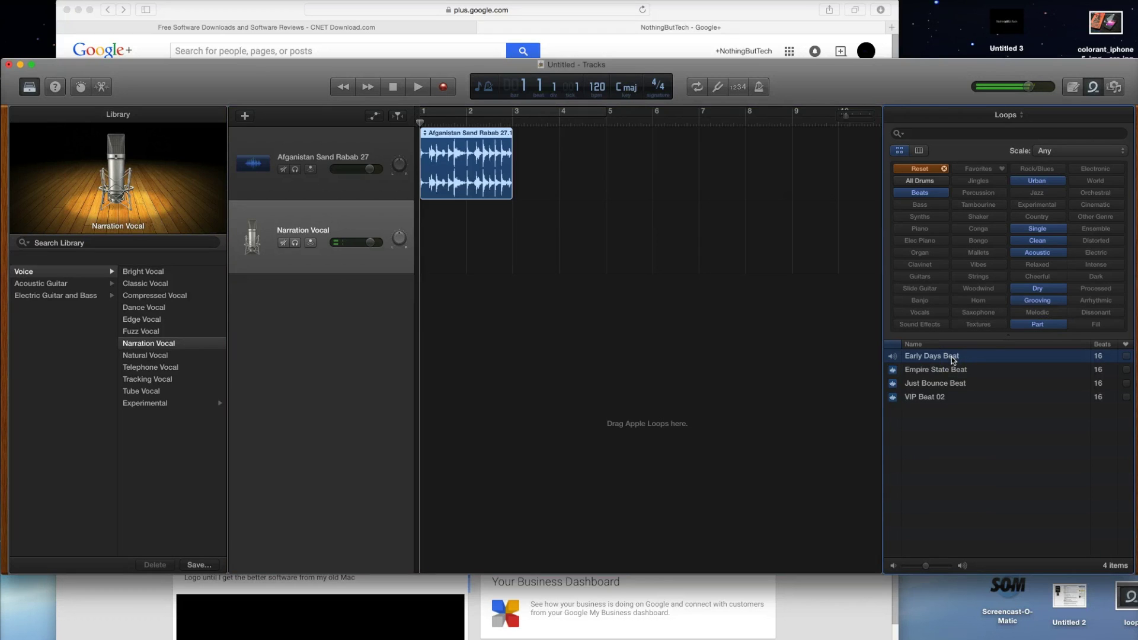
- Place Early Days Beat on the second track and shift its region to start at bar 2
{"action": "left_click_drag", "start_coordinate": [952, 357], "coordinate": [452, 235]}
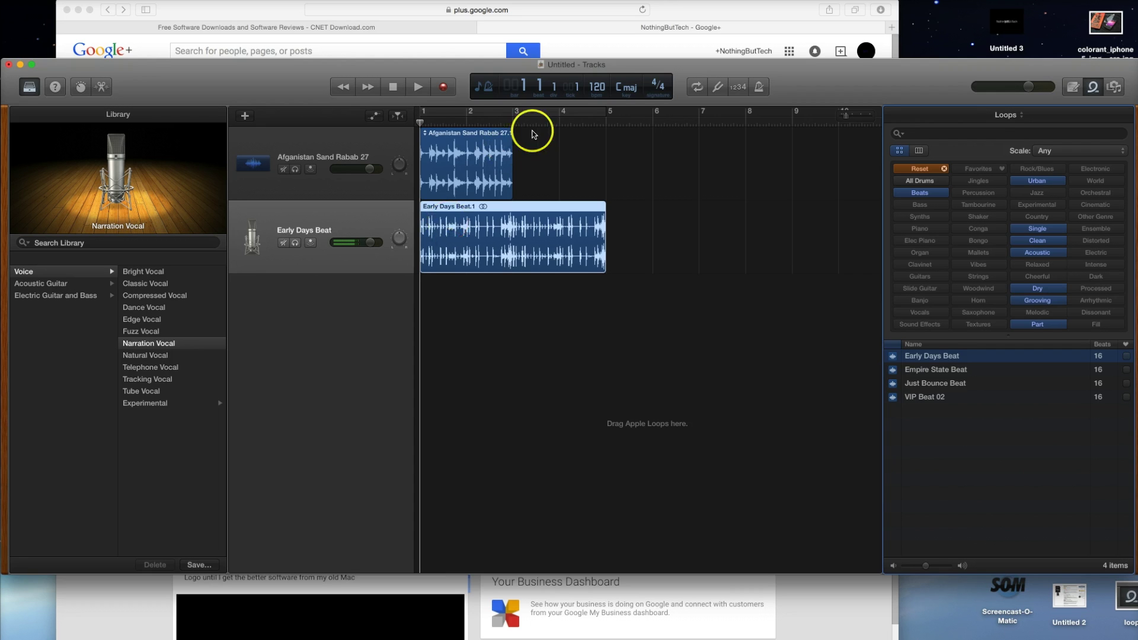
{"action": "left_click_drag", "start_coordinate": [505, 256], "coordinate": [552, 266]}
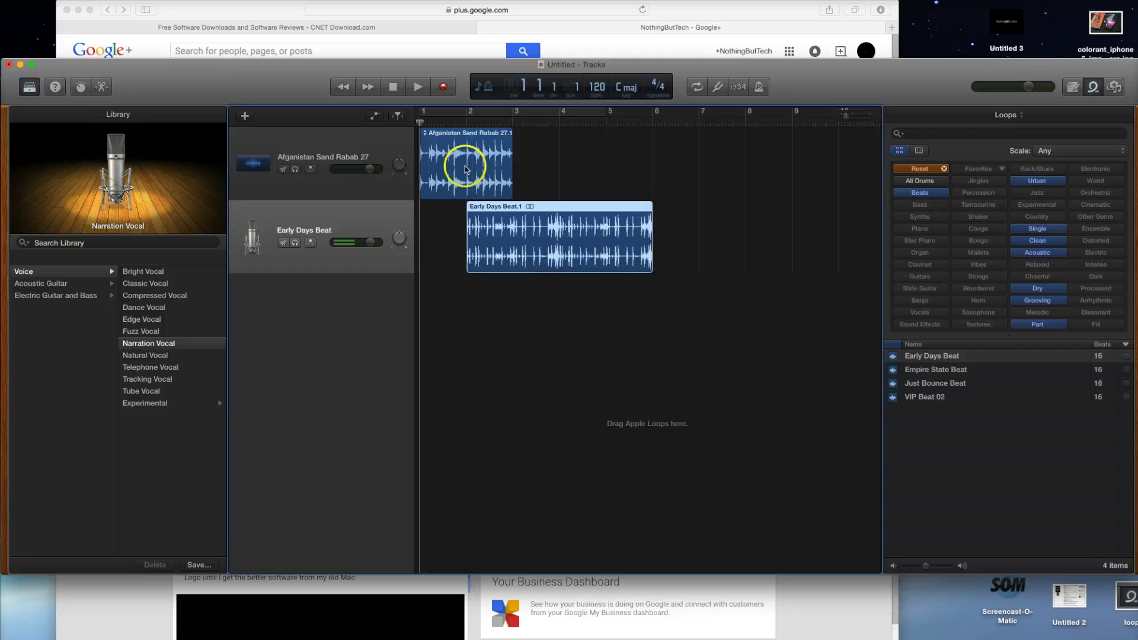
- Show volume automation and add a point on Early Days Beat at the track start
{"action": "left_click", "coordinate": [374, 115]}
{"action": "left_click", "coordinate": [474, 277]}
{"action": "left_click", "coordinate": [476, 227]}
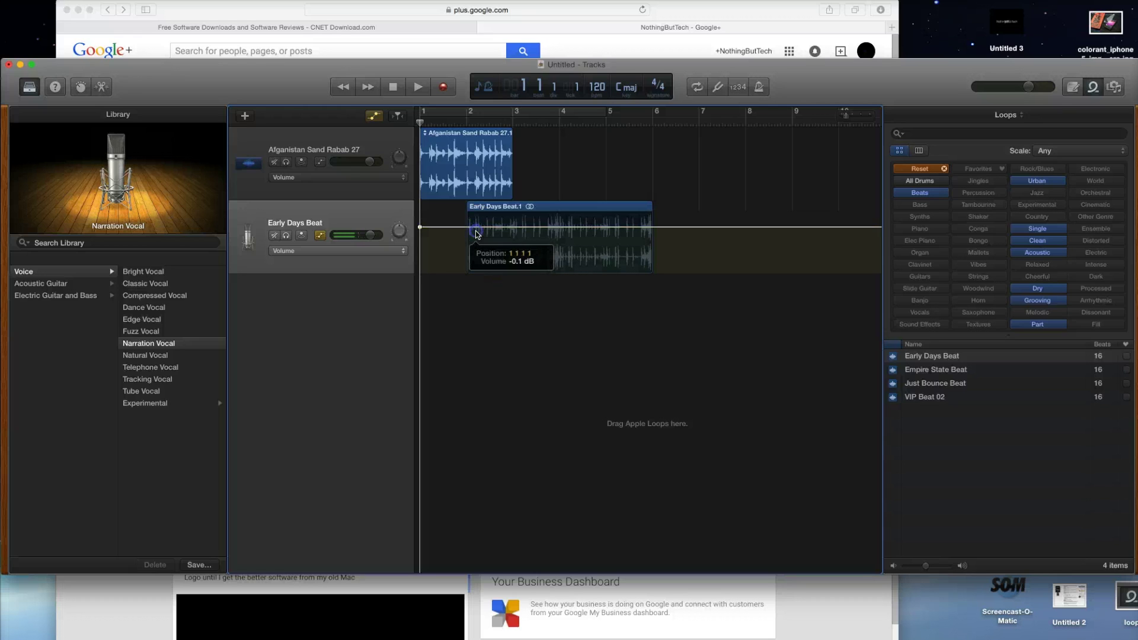
{"action": "left_click_drag", "start_coordinate": [476, 227], "coordinate": [426, 231]}
- Add a second volume point and drag it to shape the dip, then hide automation lanes
{"action": "left_click", "coordinate": [458, 230]}
{"action": "left_click_drag", "start_coordinate": [467, 231], "coordinate": [675, 219]}
{"action": "left_click", "coordinate": [508, 241]}
{"action": "left_click", "coordinate": [320, 235]}
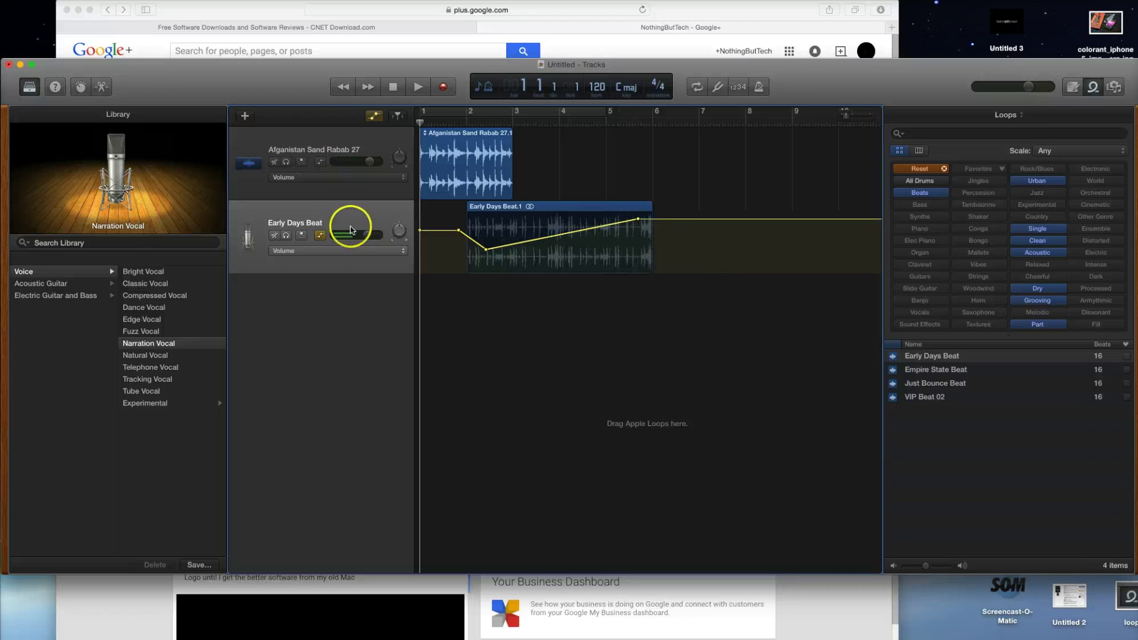
{"action": "left_click", "coordinate": [386, 90]}
{"action": "left_click", "coordinate": [380, 115]}
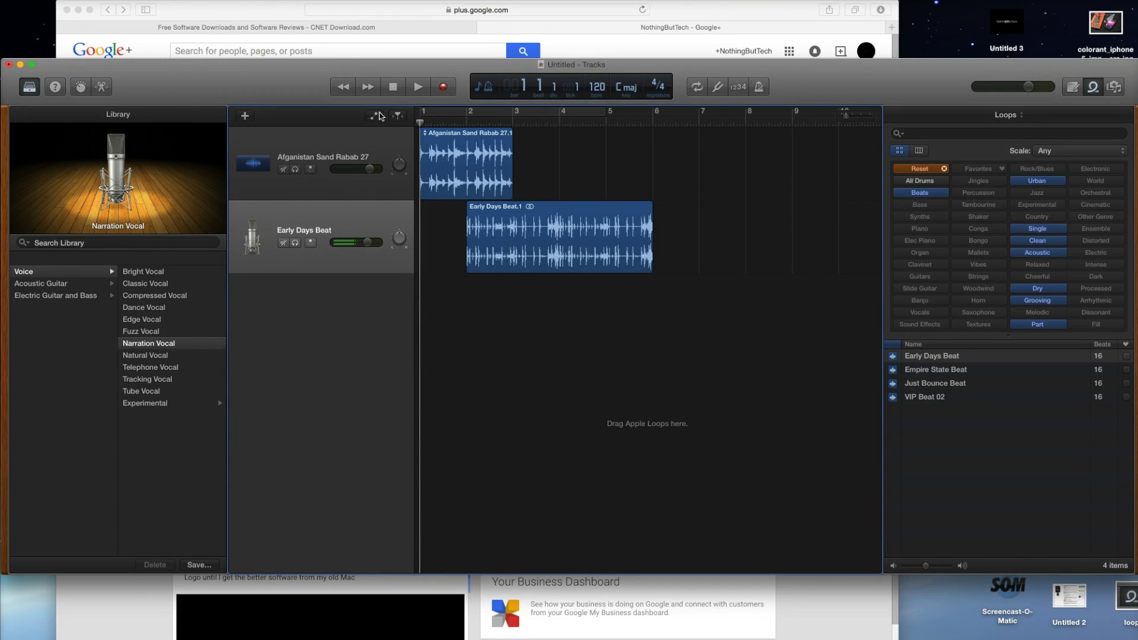
{"action": "left_click", "coordinate": [102, 89]}
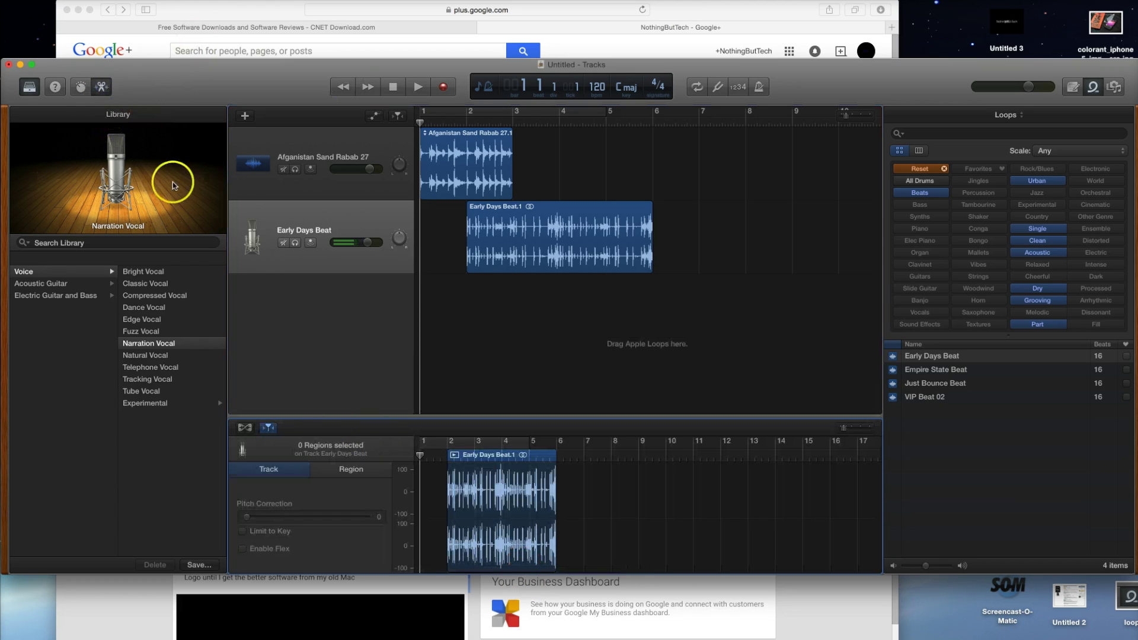
{"action": "left_click", "coordinate": [82, 89]}
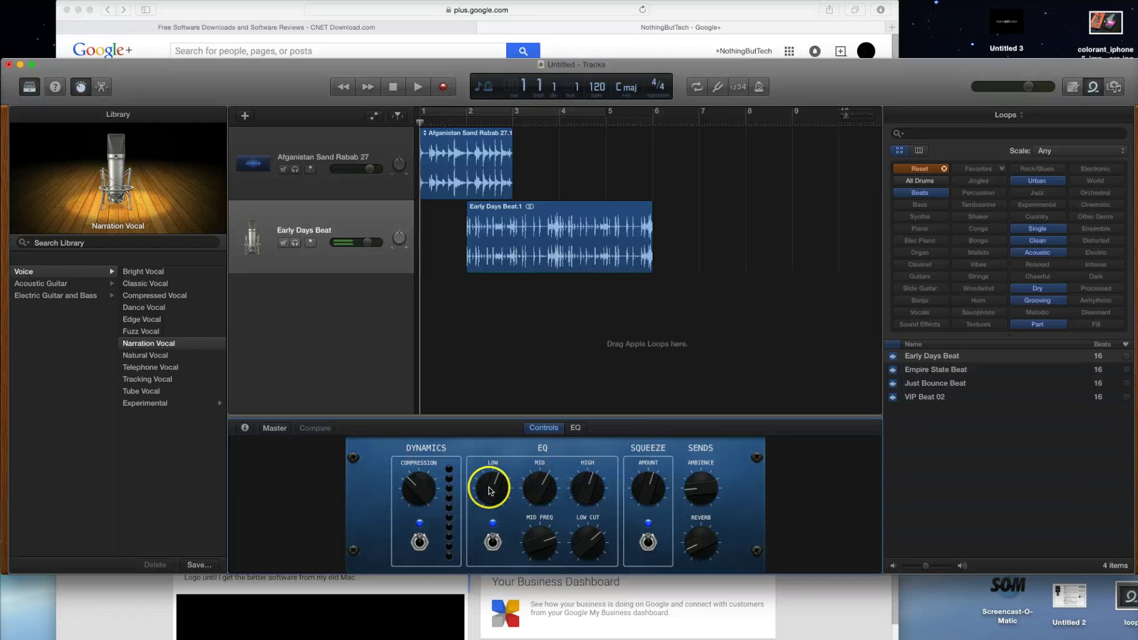
{"action": "left_click", "coordinate": [81, 87]}
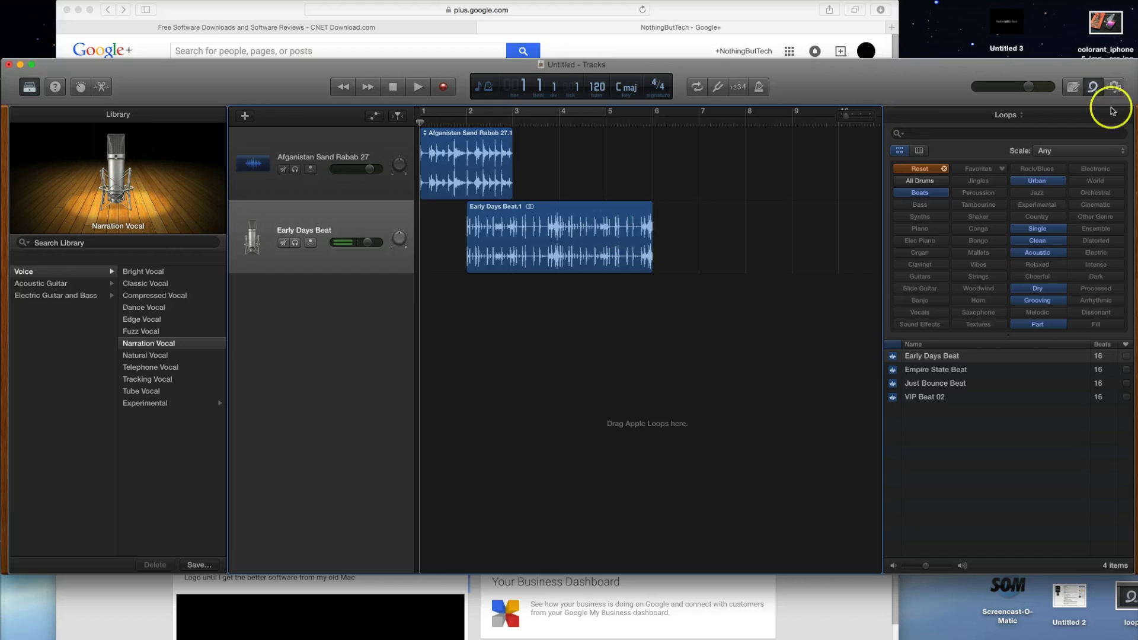
- Reset the loop filters and delete the Early Days Beat and Afganistan Sand Rabab regions
{"action": "left_click", "coordinate": [940, 162]}
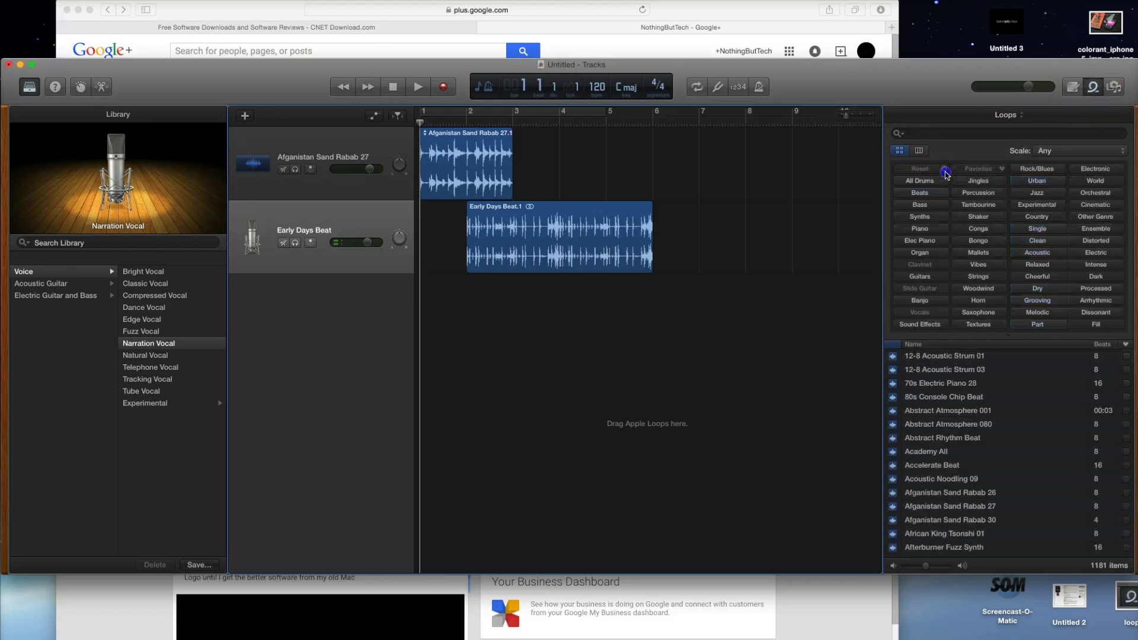
{"action": "left_click", "coordinate": [493, 230]}
{"action": "key", "text": "Delete"}
{"action": "left_click", "coordinate": [467, 192]}
{"action": "key", "text": "Delete"}
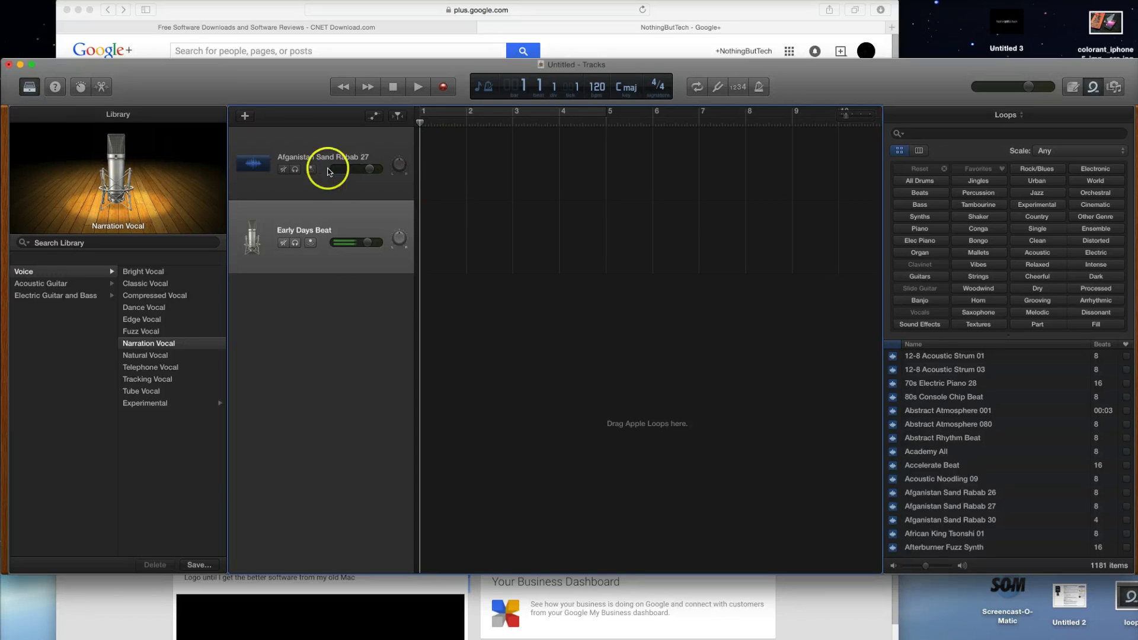
- Delete the Afganistan Sand Rabab 27 track, cancelling the automation data prompt
{"action": "key", "text": "super+BackSpace"}
{"action": "left_click", "coordinate": [669, 238]}
{"action": "left_click", "coordinate": [365, 183]}
{"action": "key", "text": "super+BackSpace"}
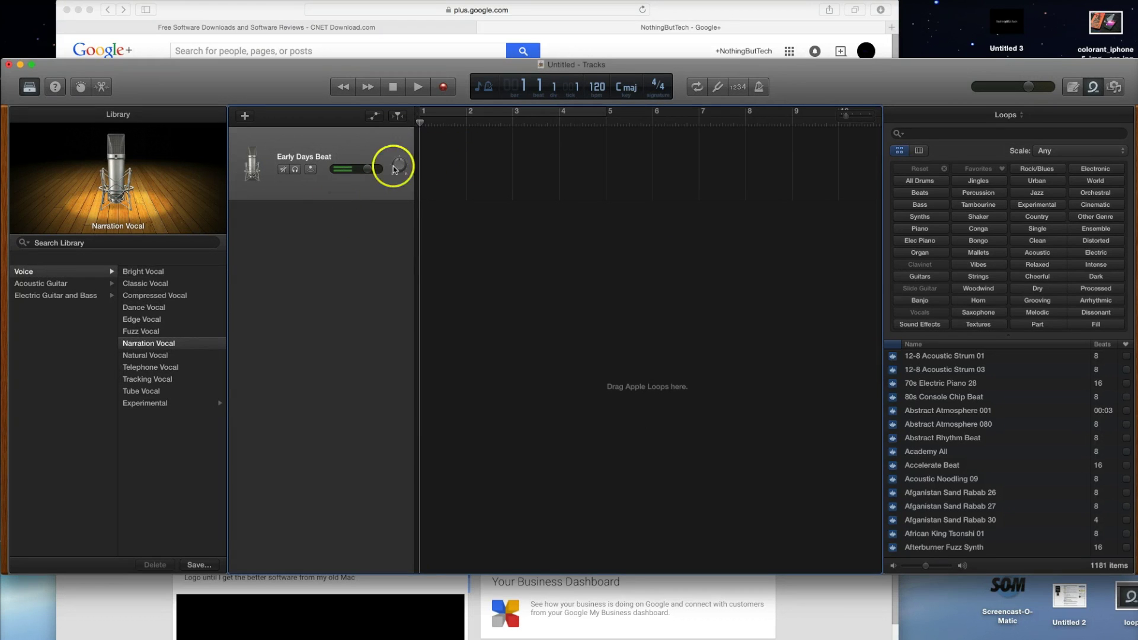
- Audition Bright and Natural Vocal, revert to Narration Vocal, and delete the Early Days Beat track
{"action": "left_click", "coordinate": [142, 272]}
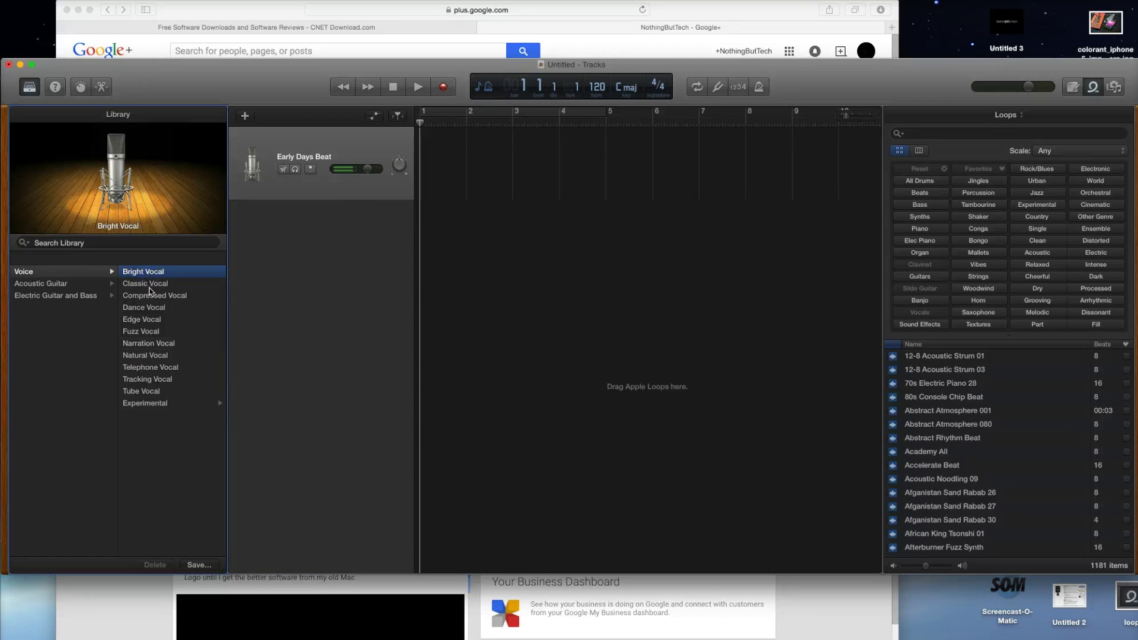
{"action": "left_click", "coordinate": [153, 356]}
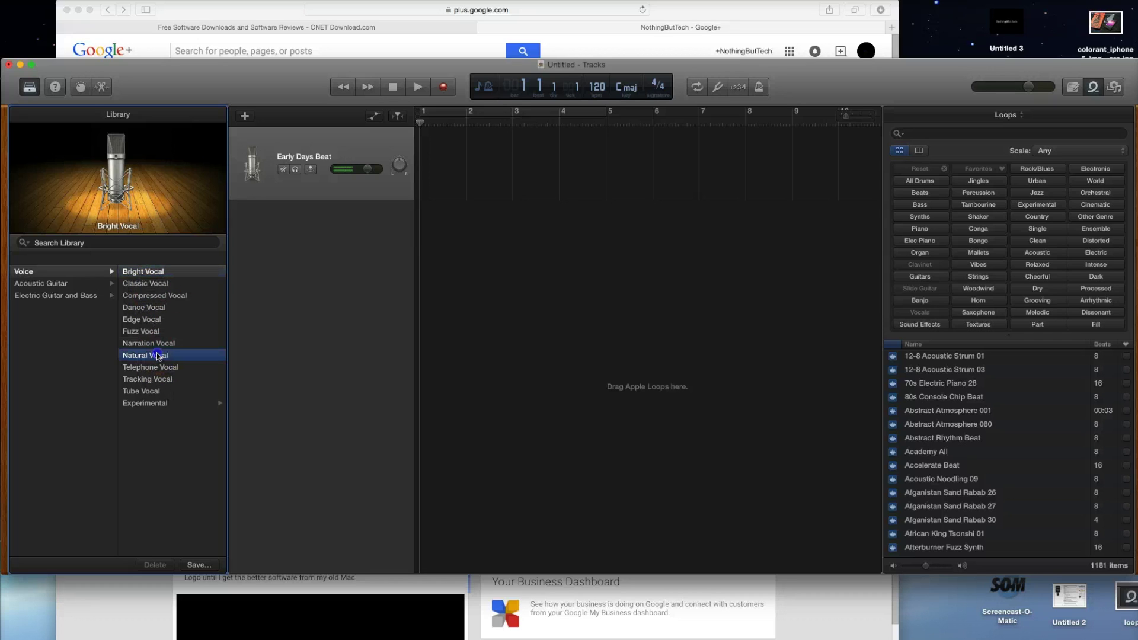
{"action": "left_click", "coordinate": [154, 344]}
{"action": "left_click", "coordinate": [376, 121]}
{"action": "key", "text": "super+BackSpace"}
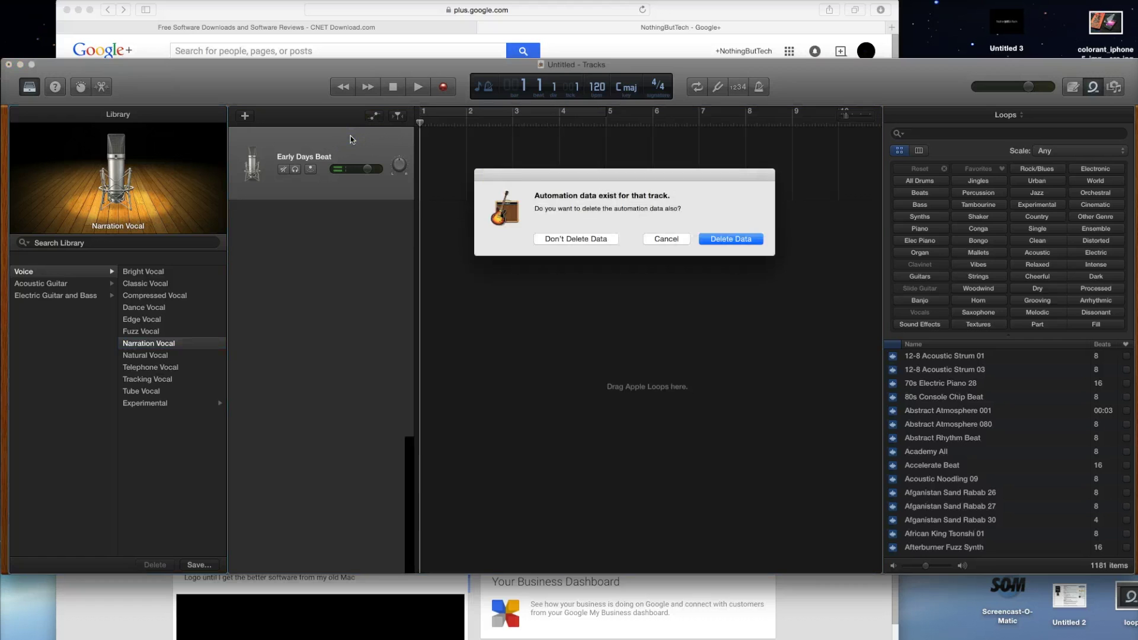
- Delete the Early Days Beat track with its automation data and create a new empty Audio track
{"action": "left_click", "coordinate": [734, 238]}
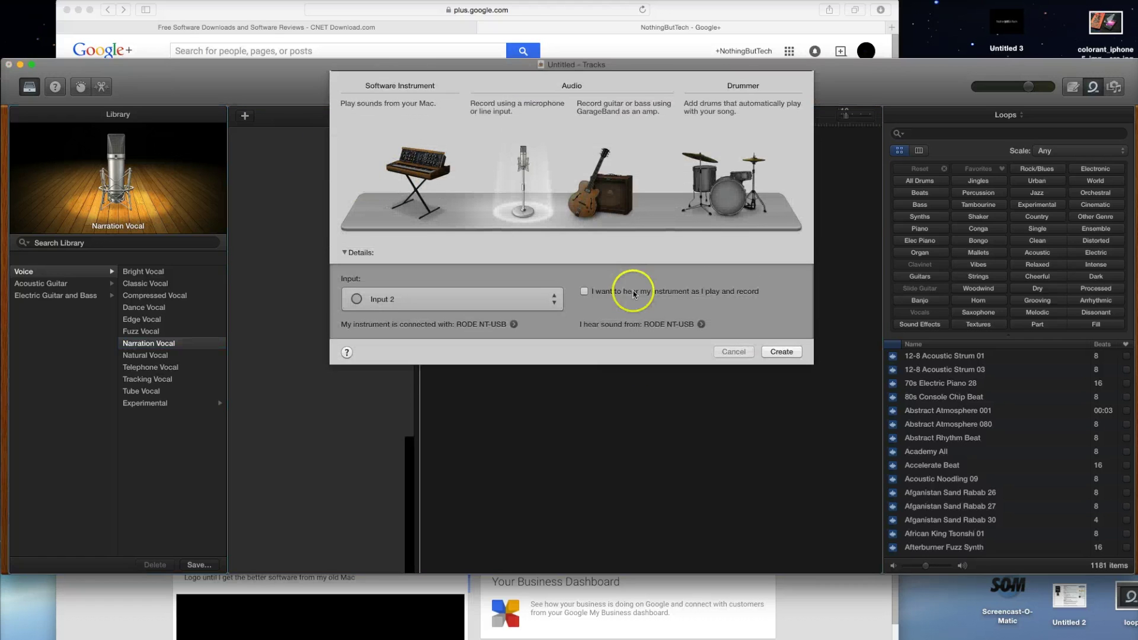
{"action": "left_click", "coordinate": [782, 352]}
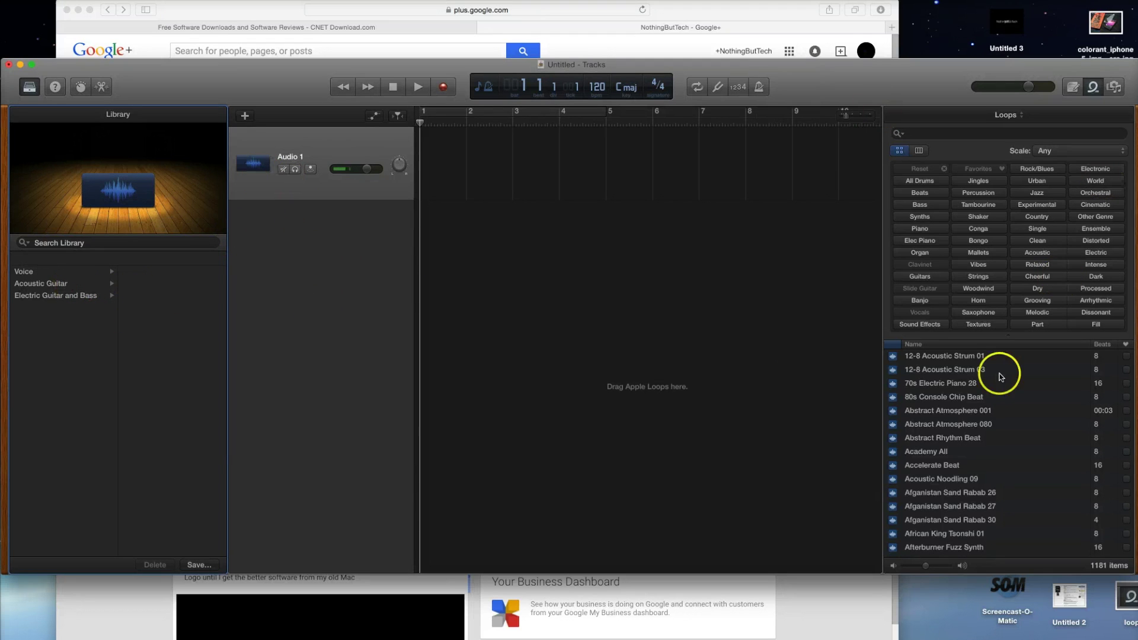
{"action": "scroll", "coordinate": [987, 381], "scroll_direction": "up", "scroll_amount": 3}
- Filter the loops by Sound Effects, preview Boomer FX 01, then clear the filter
{"action": "left_click", "coordinate": [919, 325]}
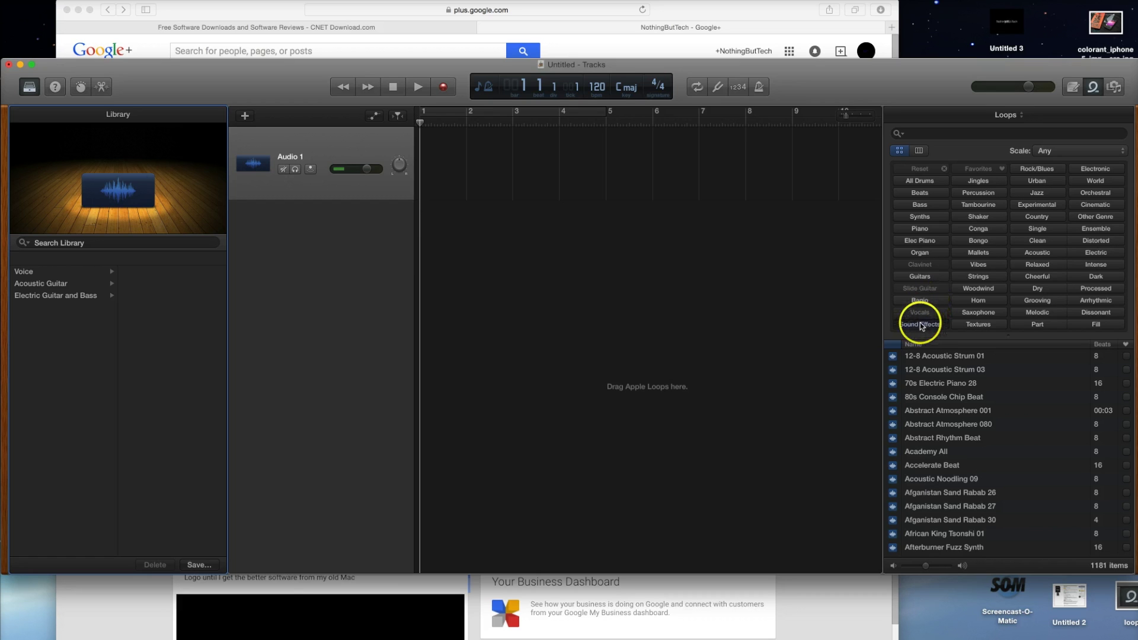
{"action": "left_click", "coordinate": [944, 357]}
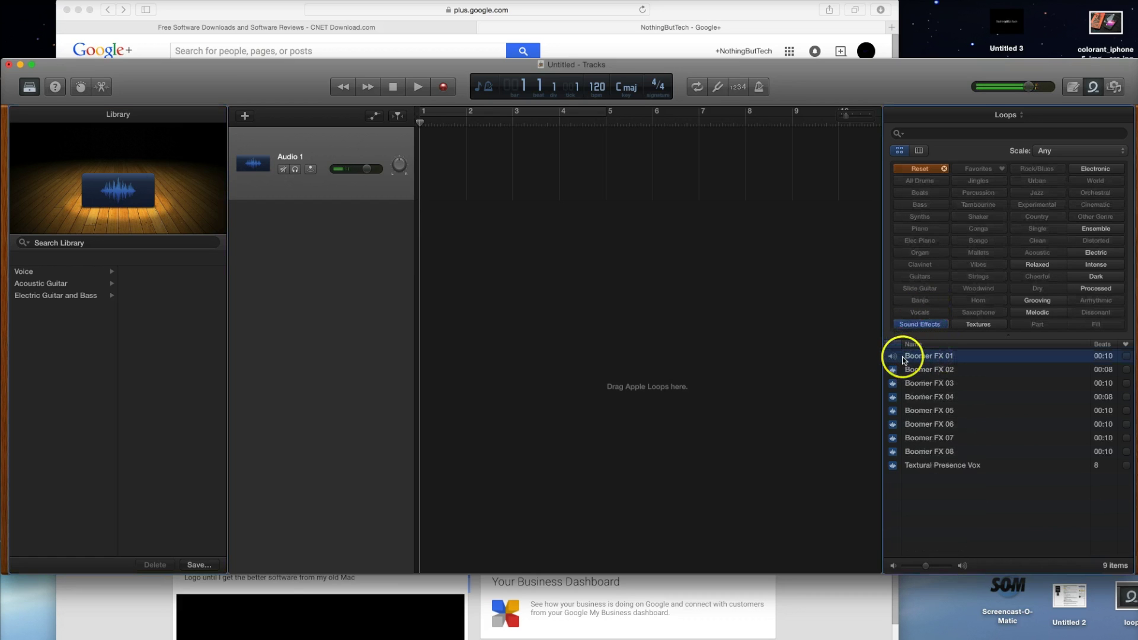
{"action": "left_click", "coordinate": [911, 325]}
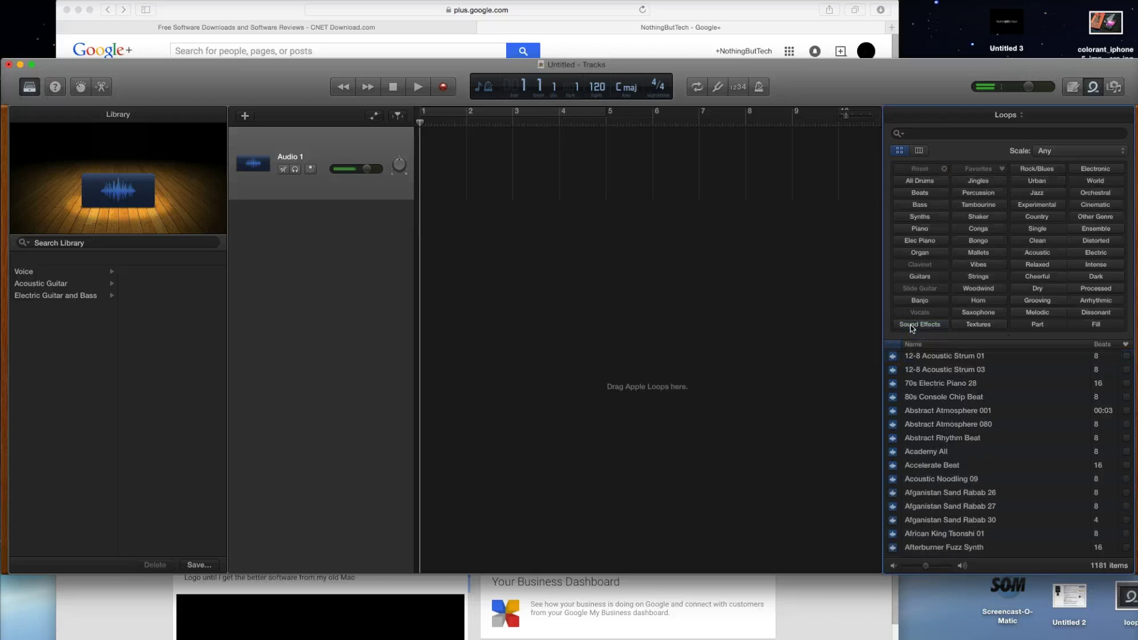